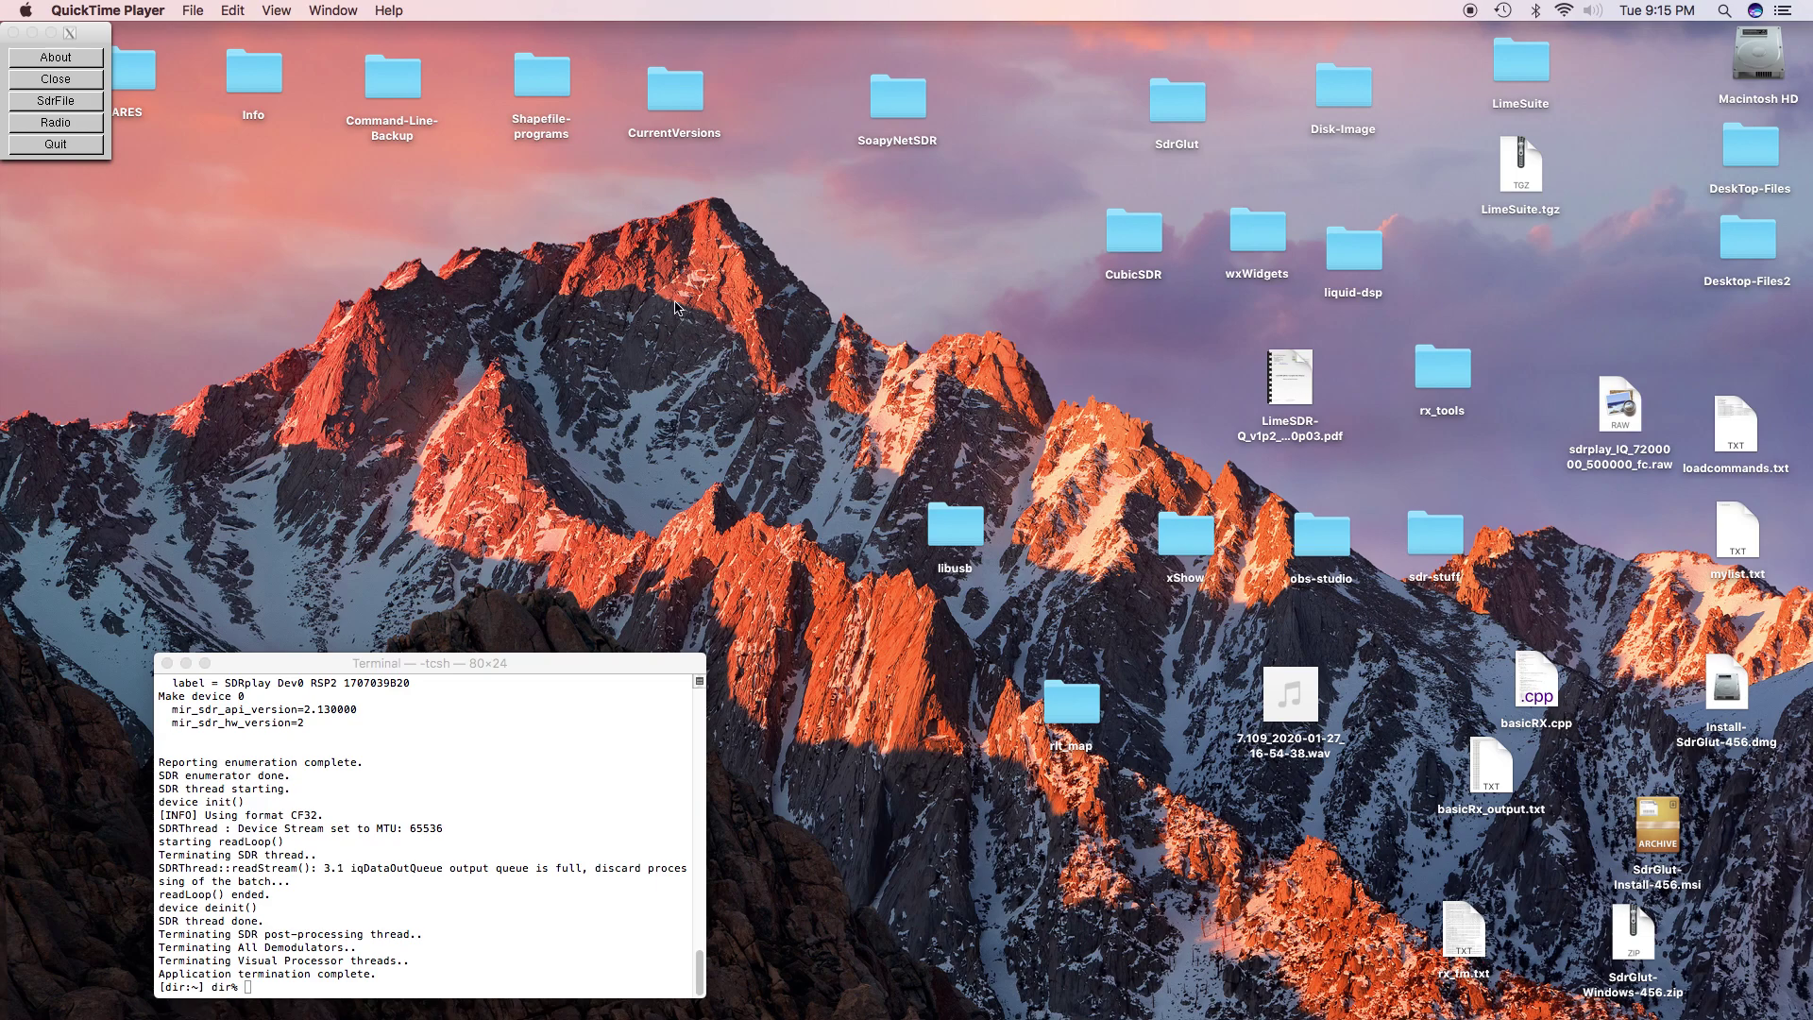
# Start the sdrplay device from the Radio device selection to receive live around 3.6 MHz
pyautogui.click(90, 127)
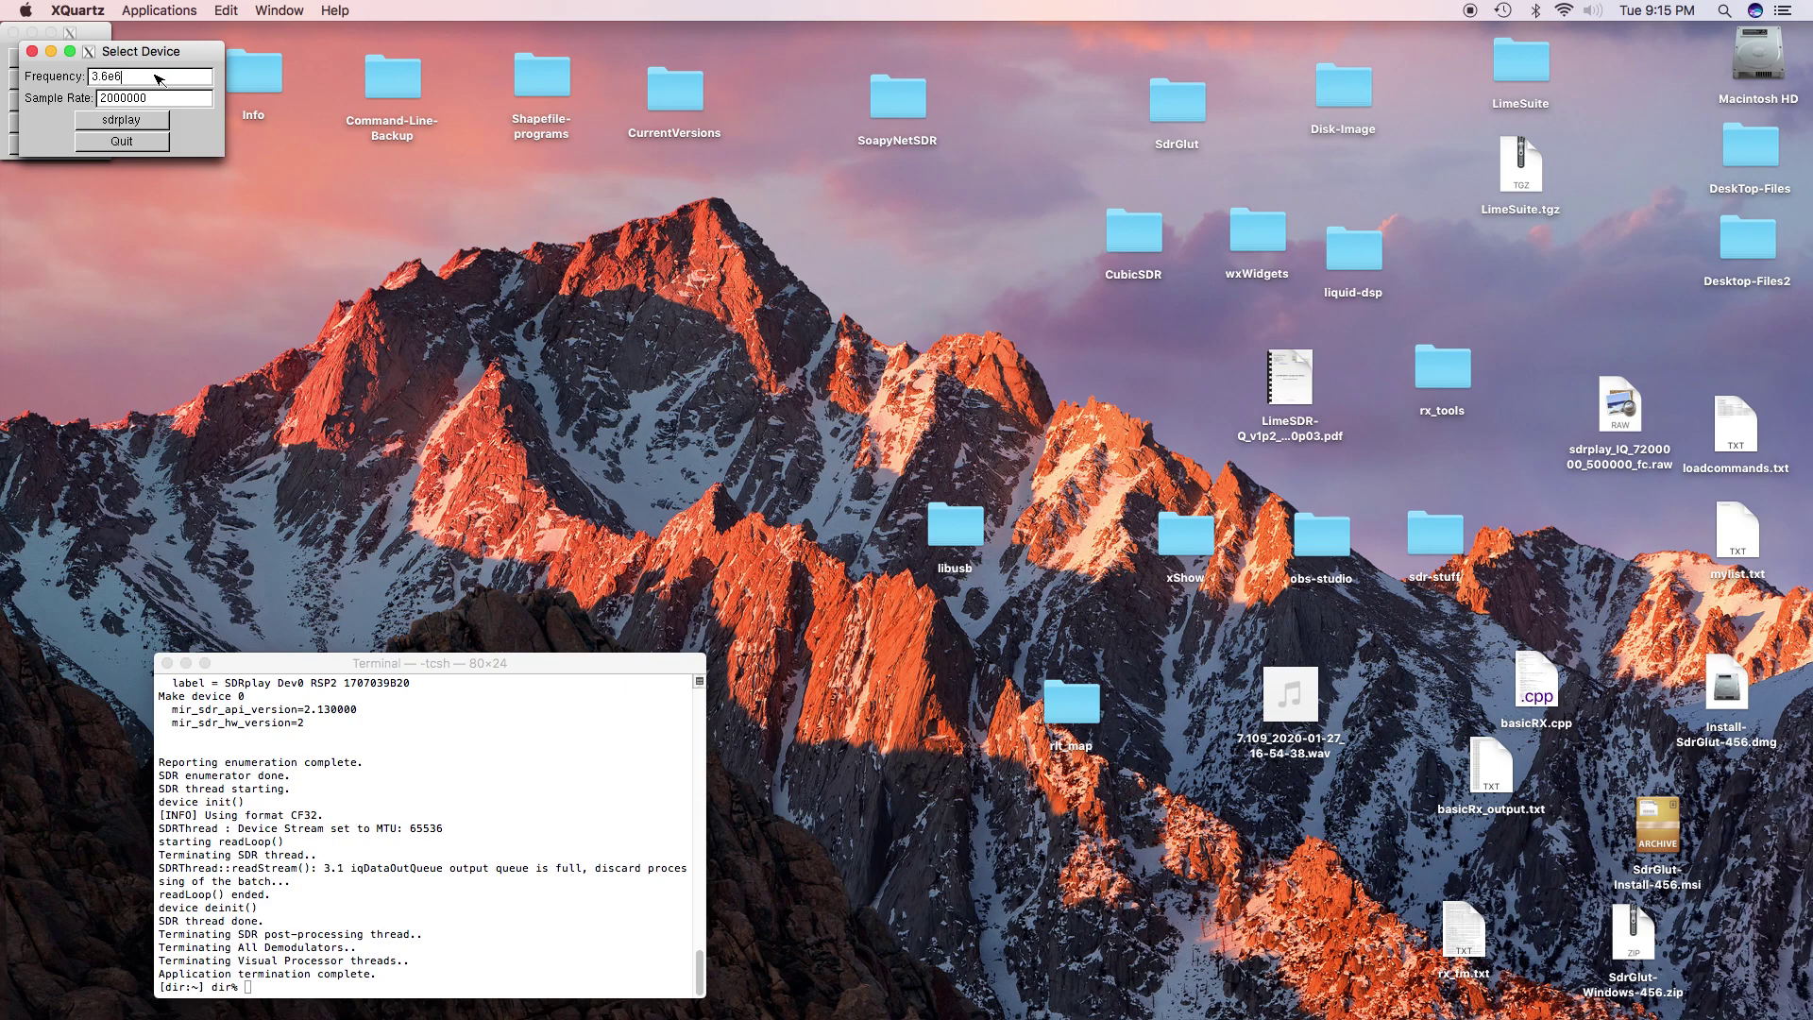
pyautogui.click(128, 123)
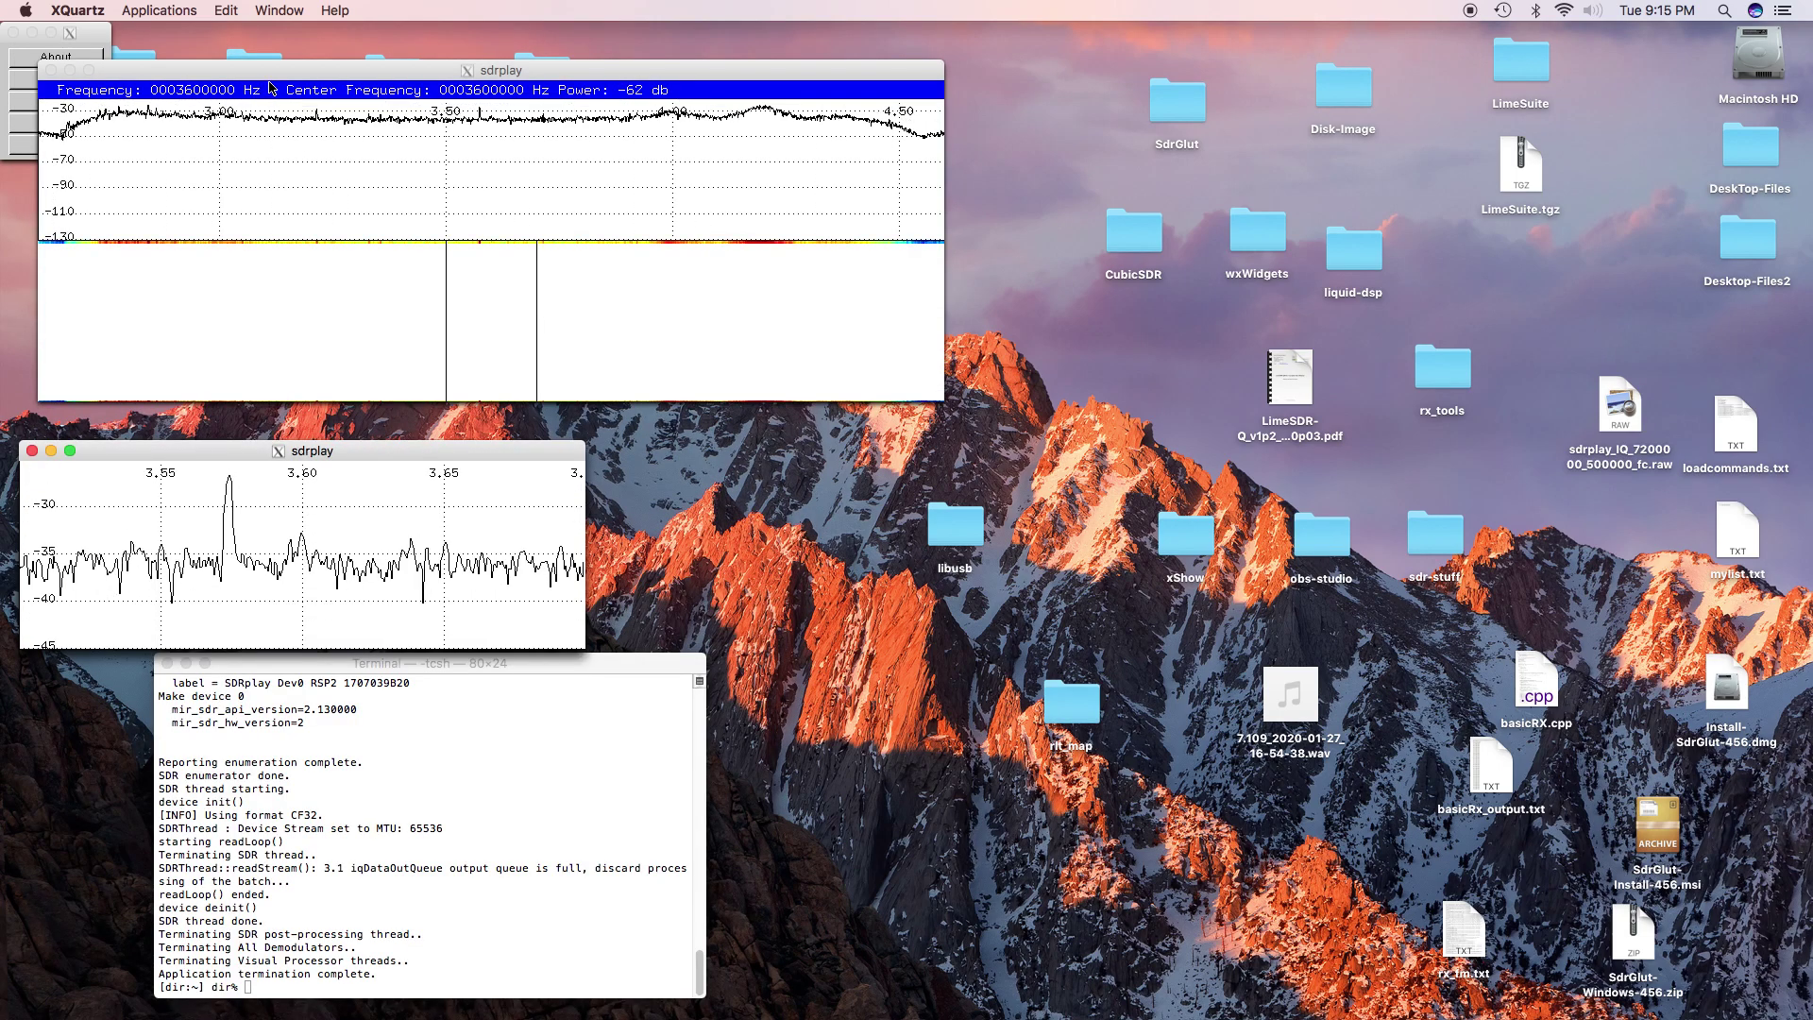
# Open the Sdr Dialog settings panel and place it to the right of the spectrum
pyautogui.rightClick(713, 342)
pyautogui.moveTo(743, 379)
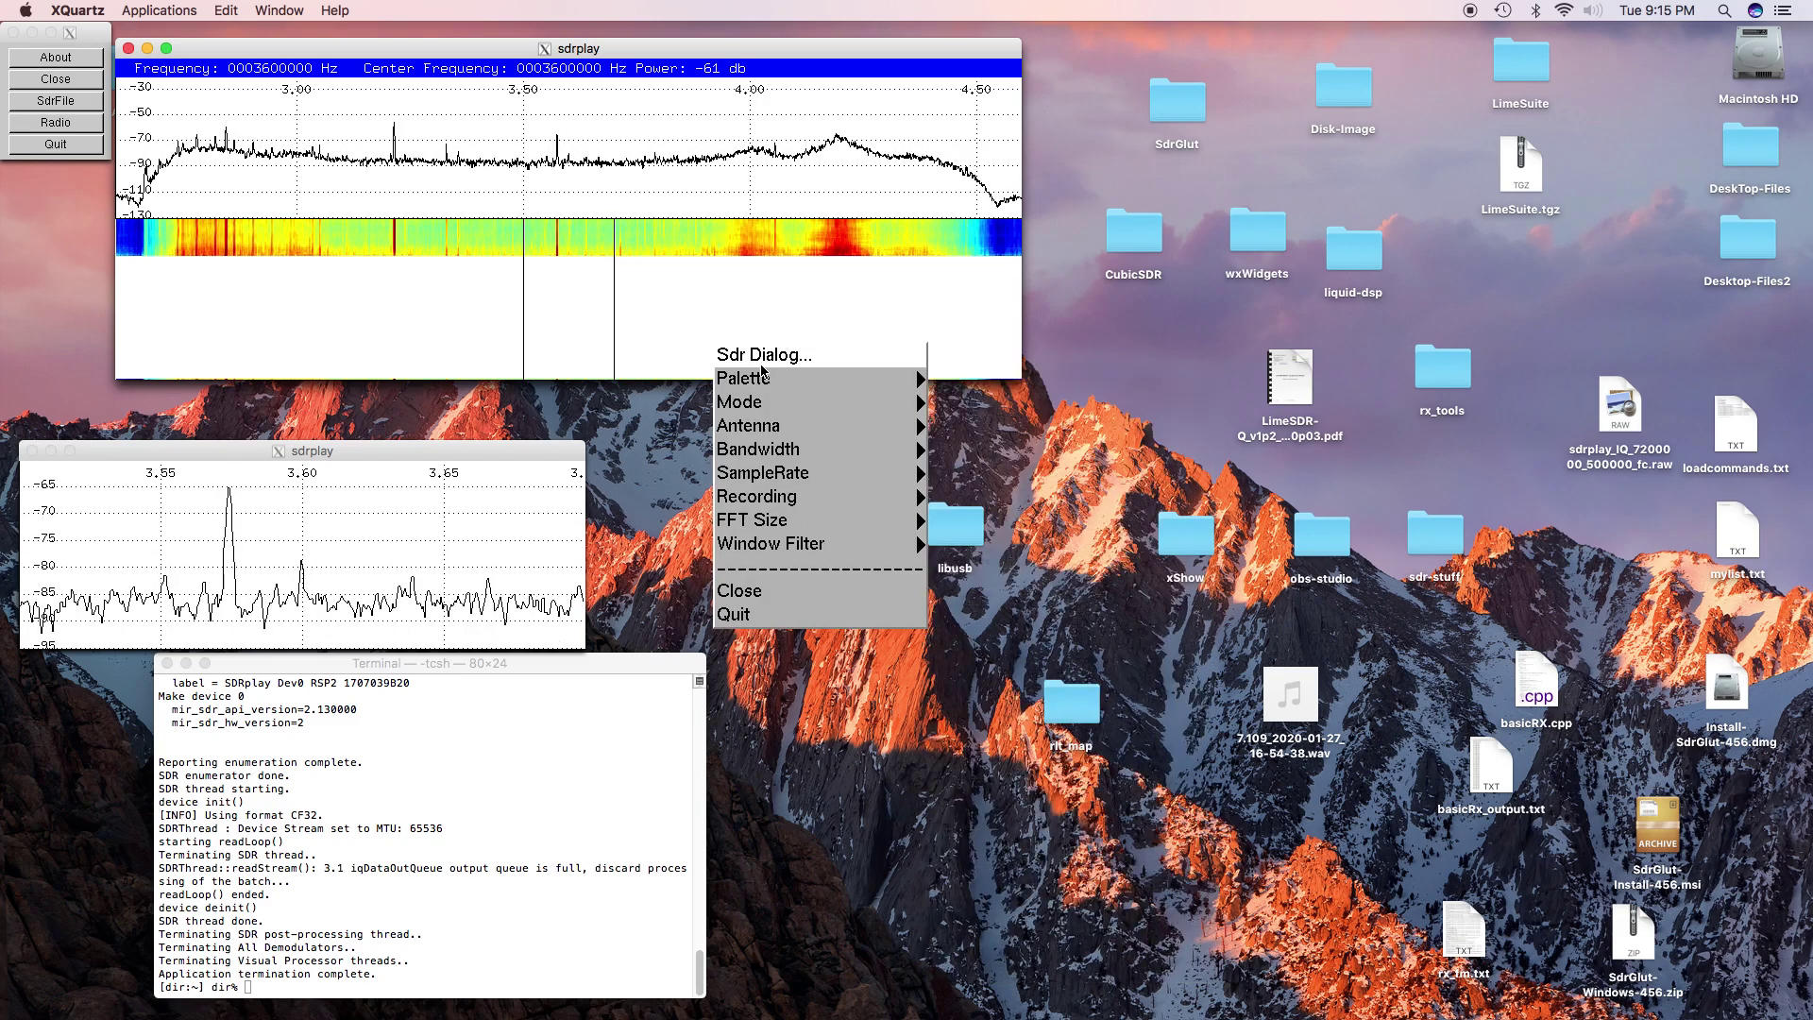
pyautogui.click(764, 355)
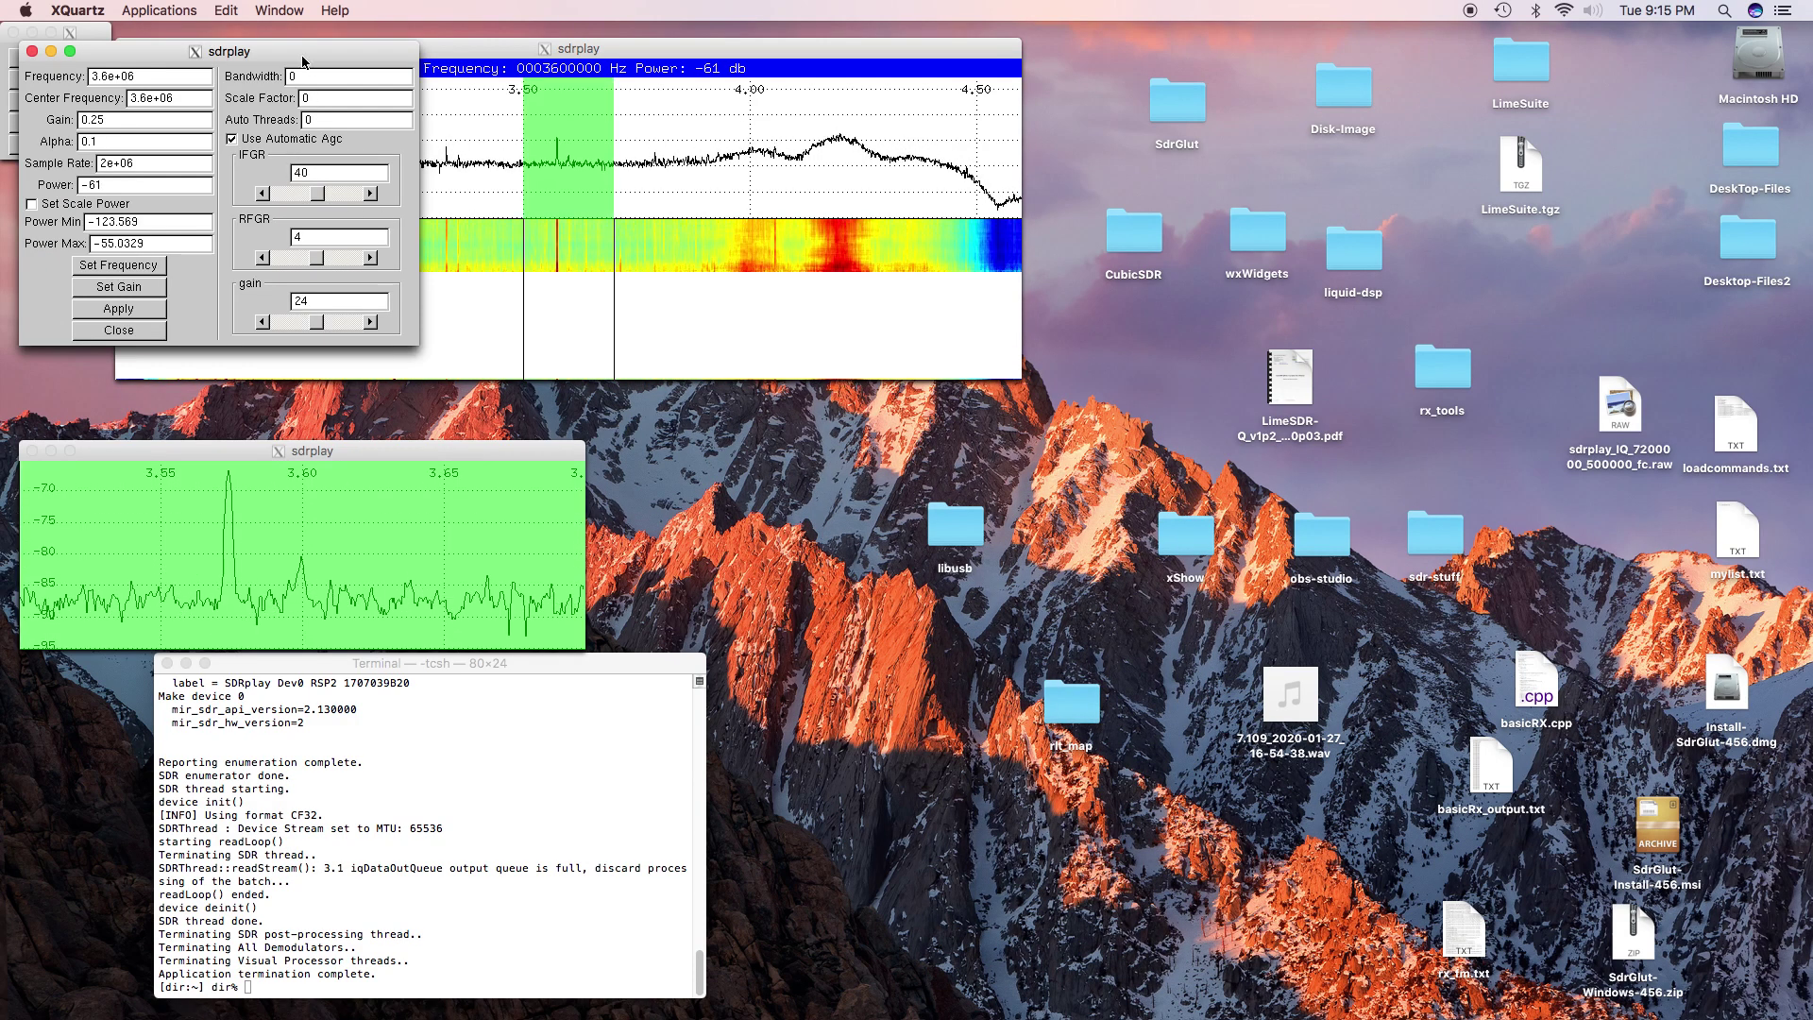
pyautogui.moveTo(303, 63)
pyautogui.mouseDown()
pyautogui.moveTo(1290, 88)
pyautogui.moveTo(1356, 64)
pyautogui.mouseUp()
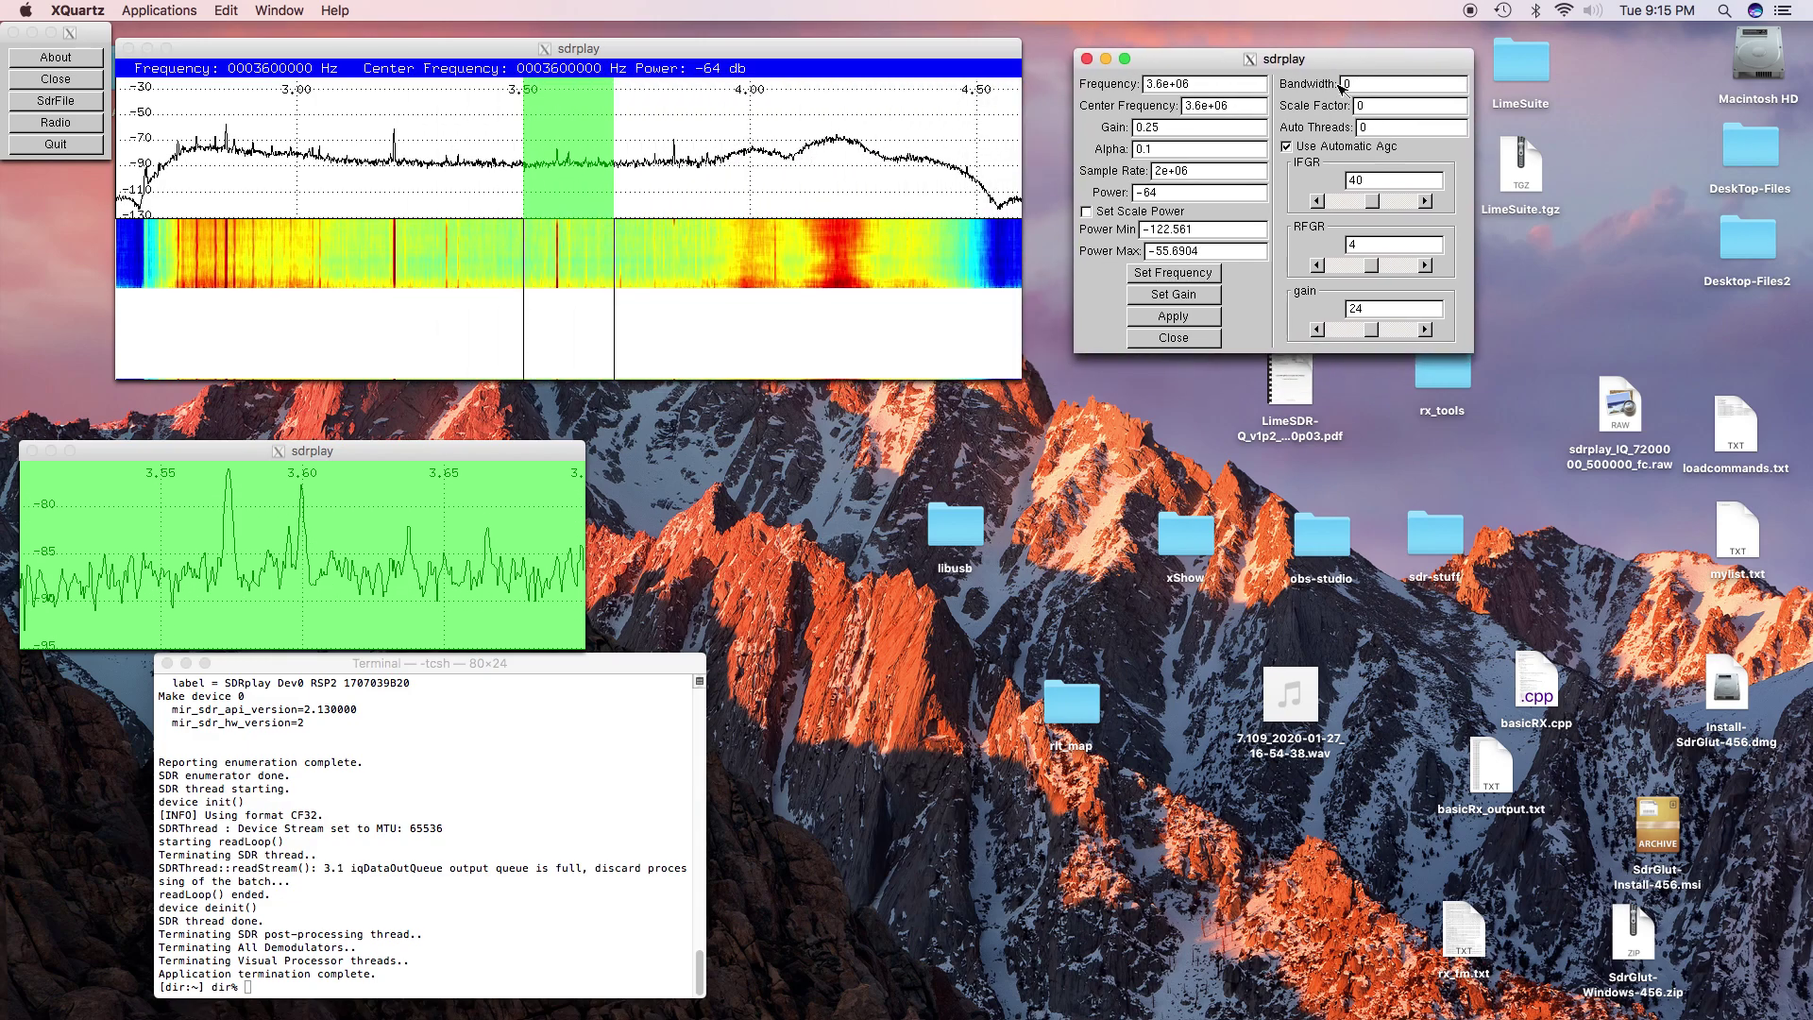
# Switch the demodulation mode to CW
pyautogui.rightClick(889, 302)
pyautogui.moveTo(992, 363)
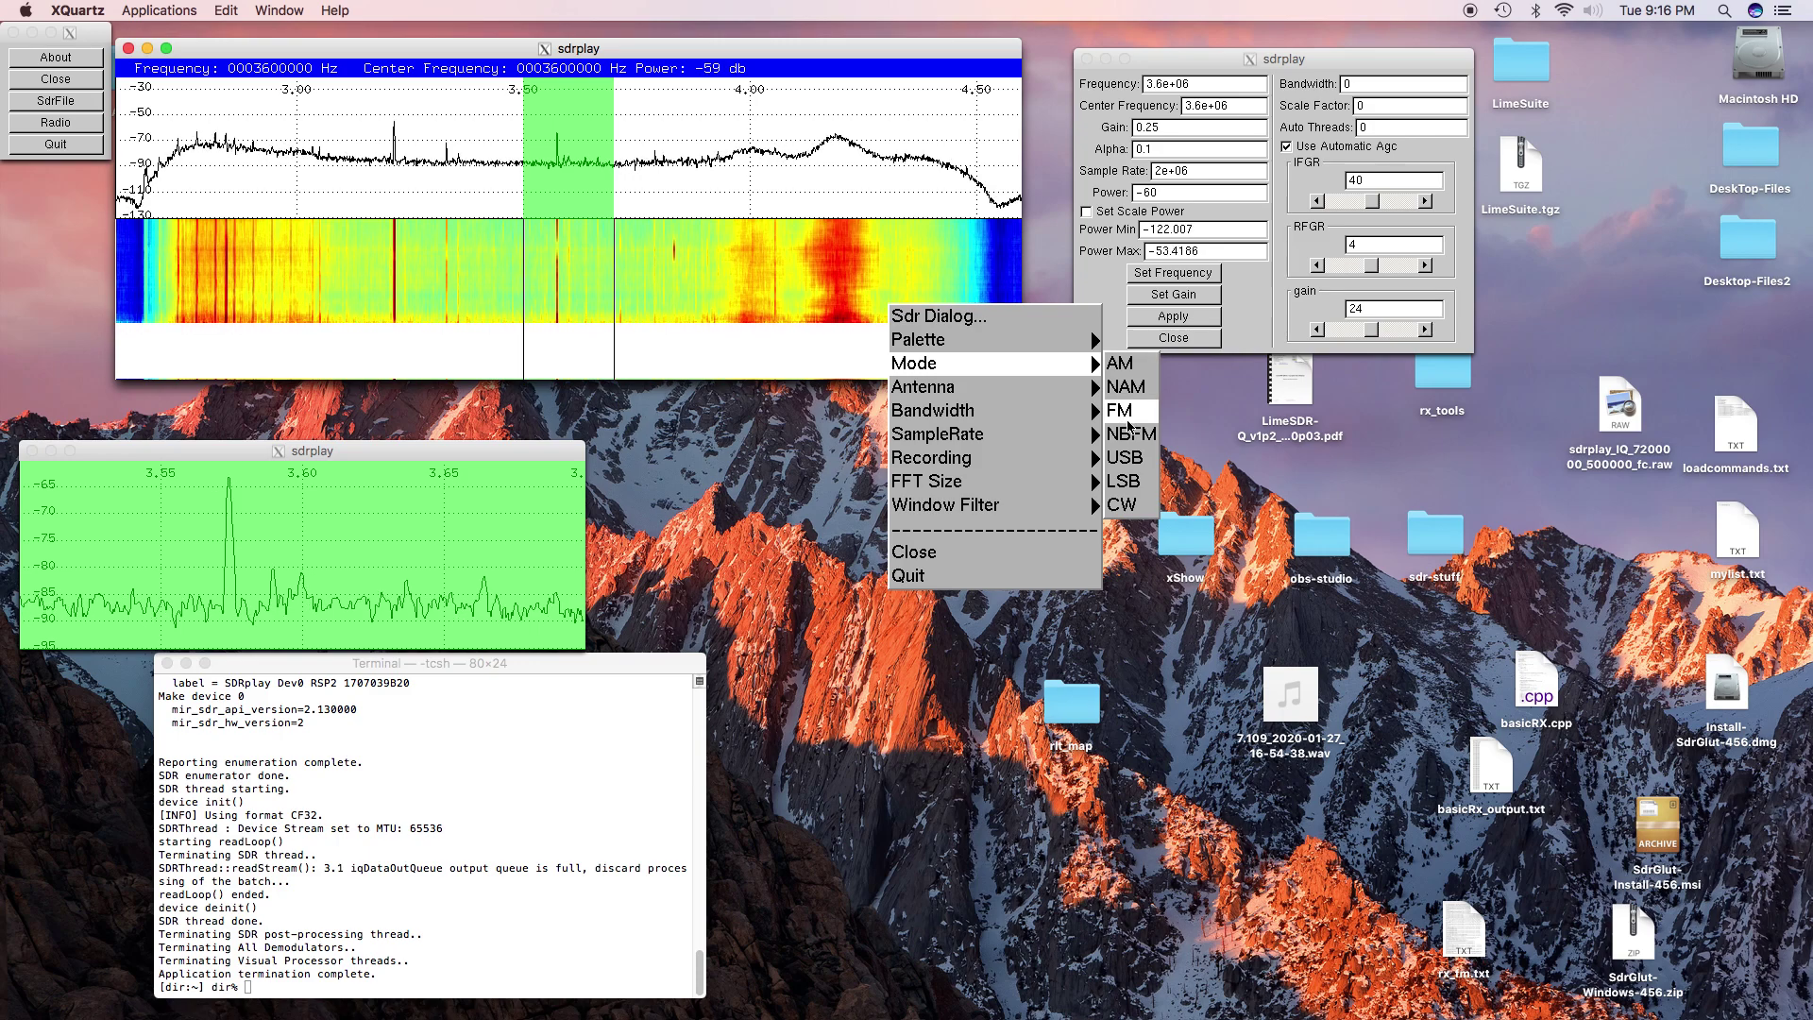
pyautogui.click(1140, 507)
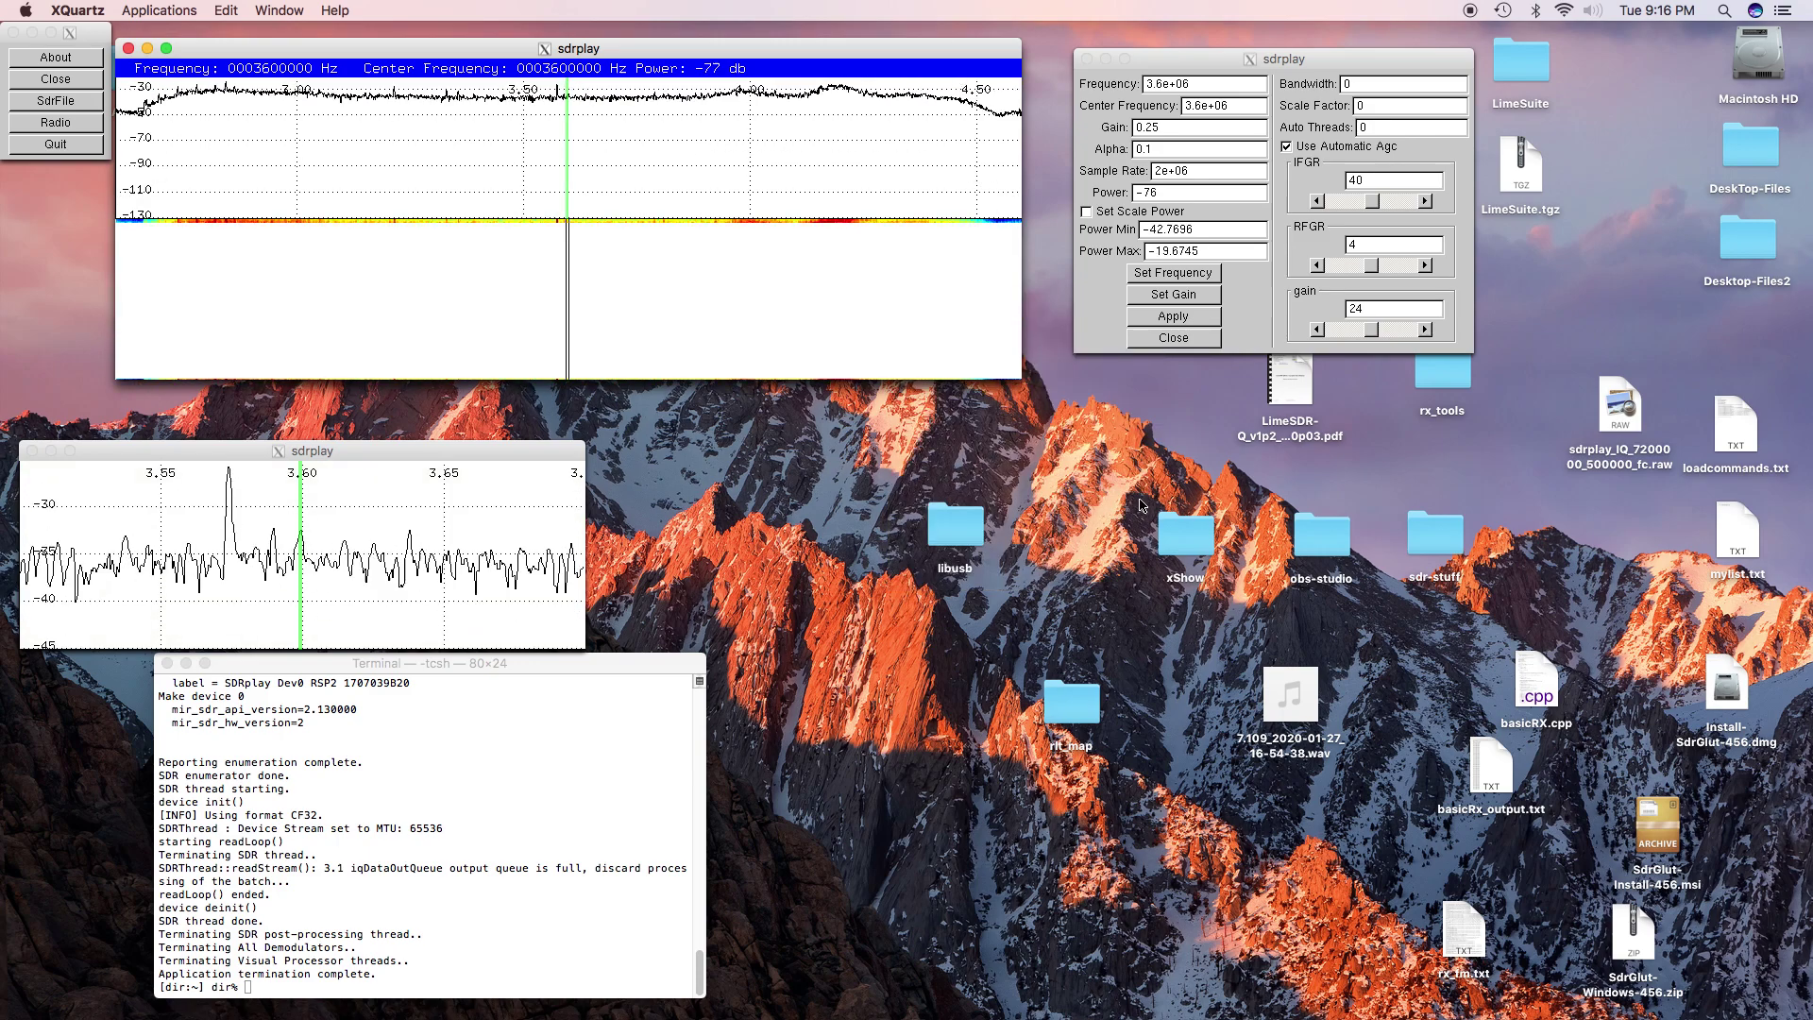
pyautogui.rightClick(791, 313)
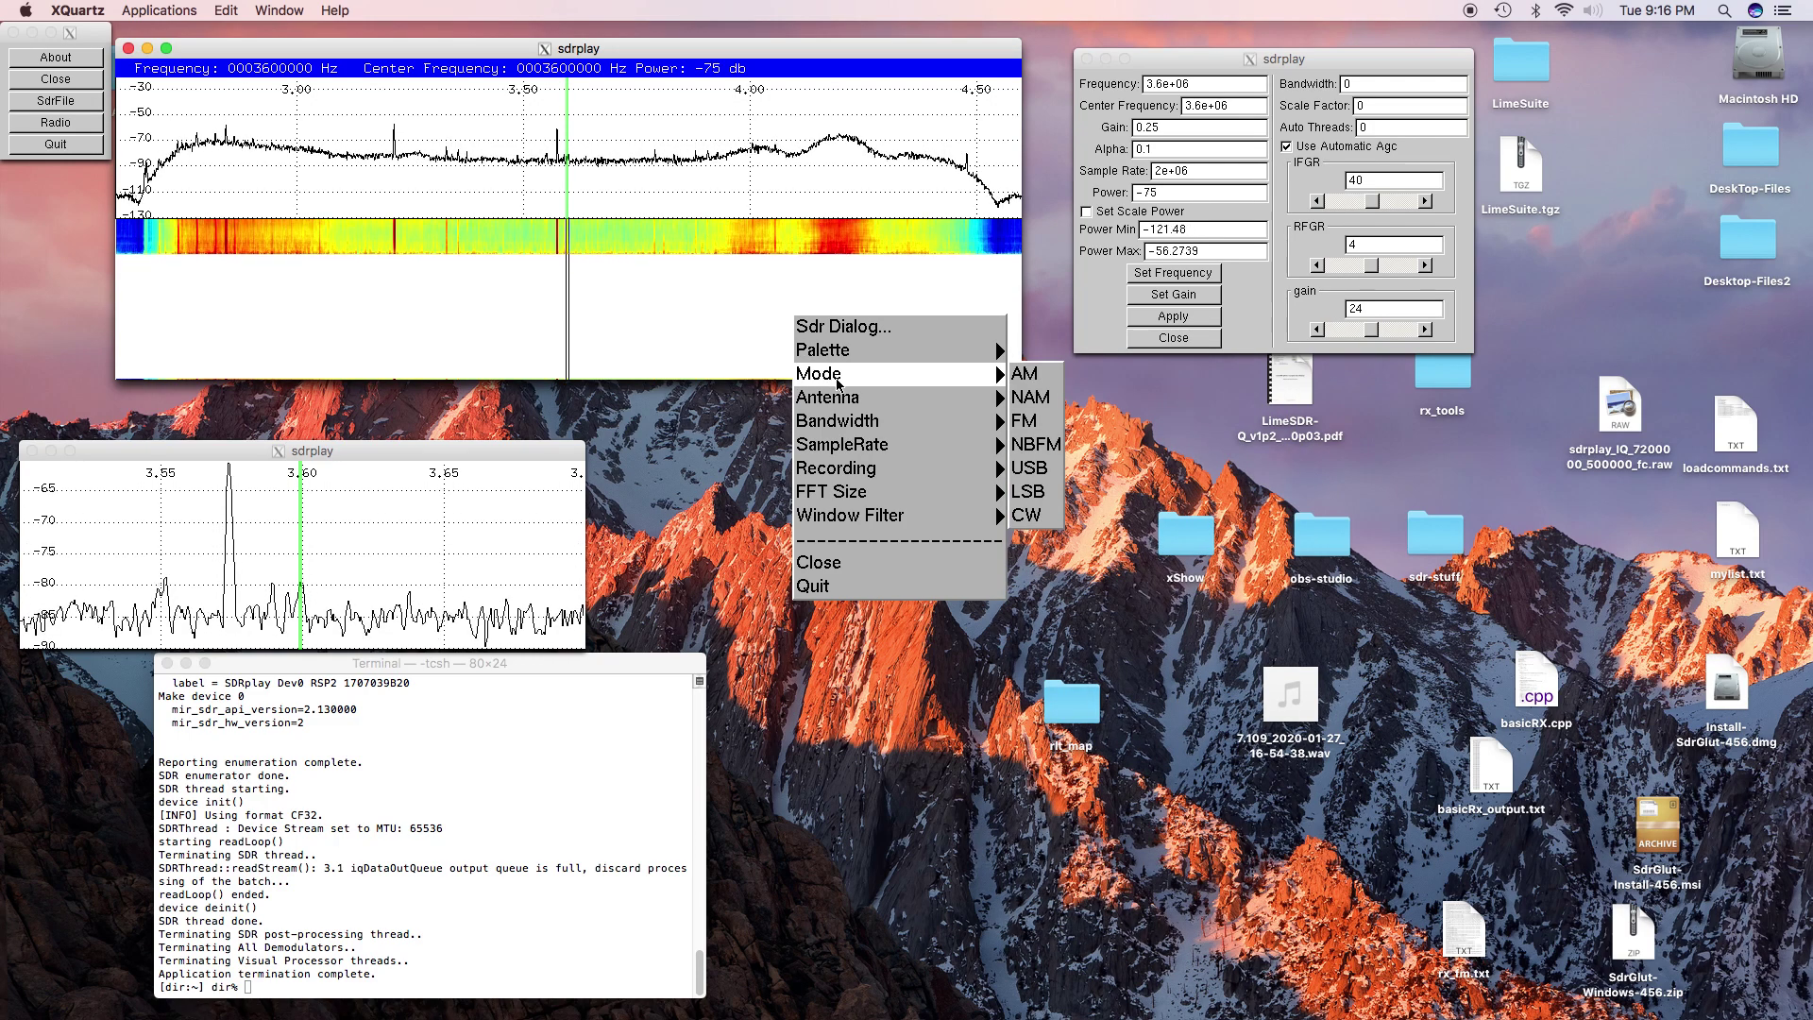
pyautogui.moveTo(898, 445)
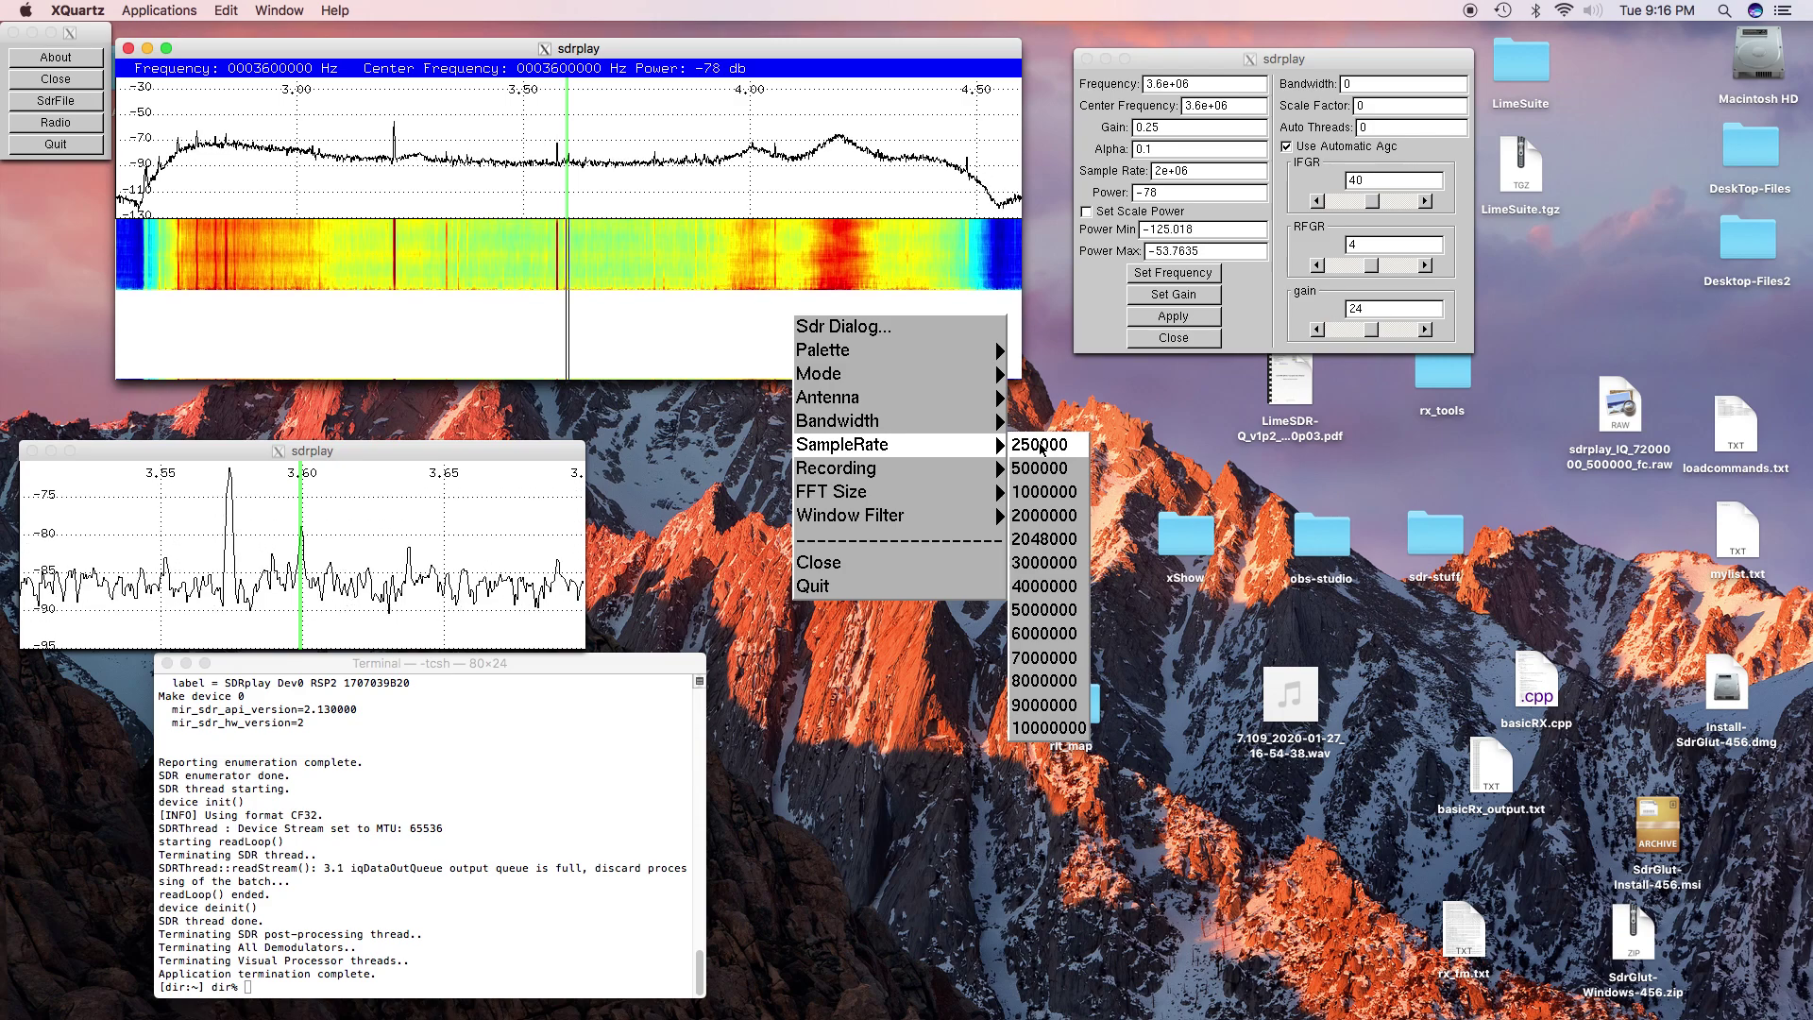
# Set the sample rate to 250000 and the bandwidth to 200000
pyautogui.click(1042, 446)
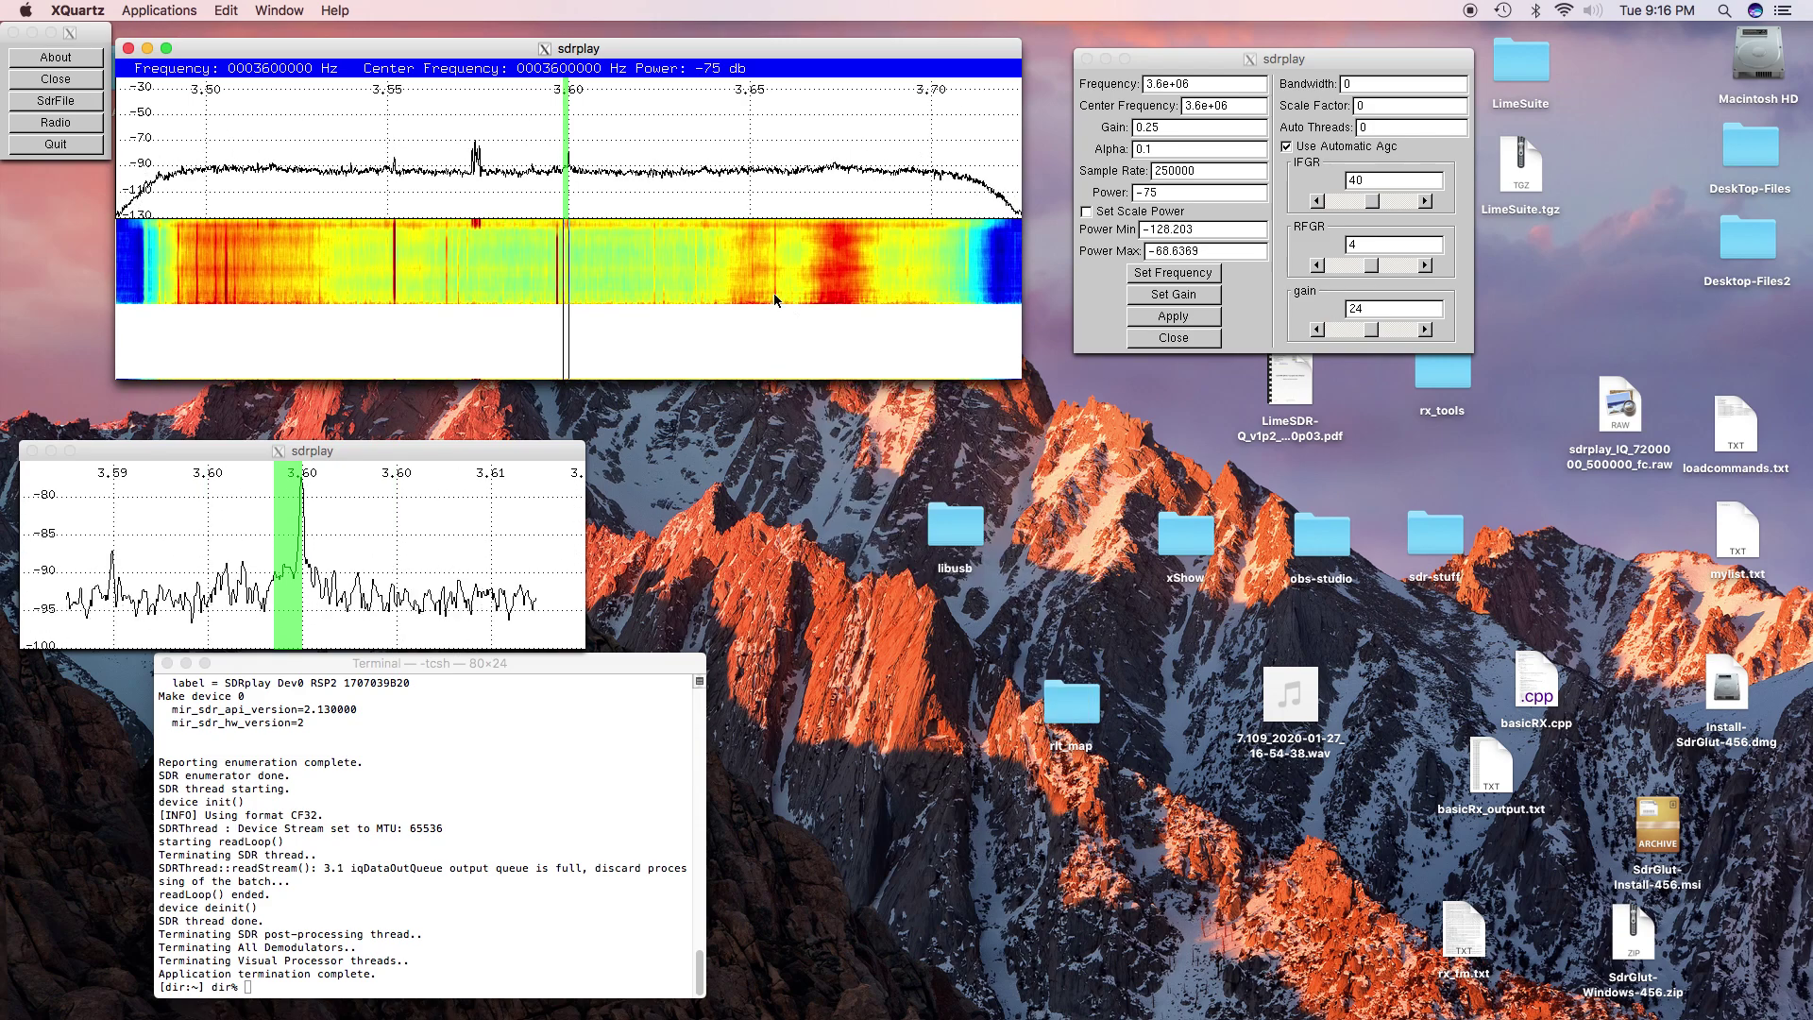
pyautogui.rightClick(830, 333)
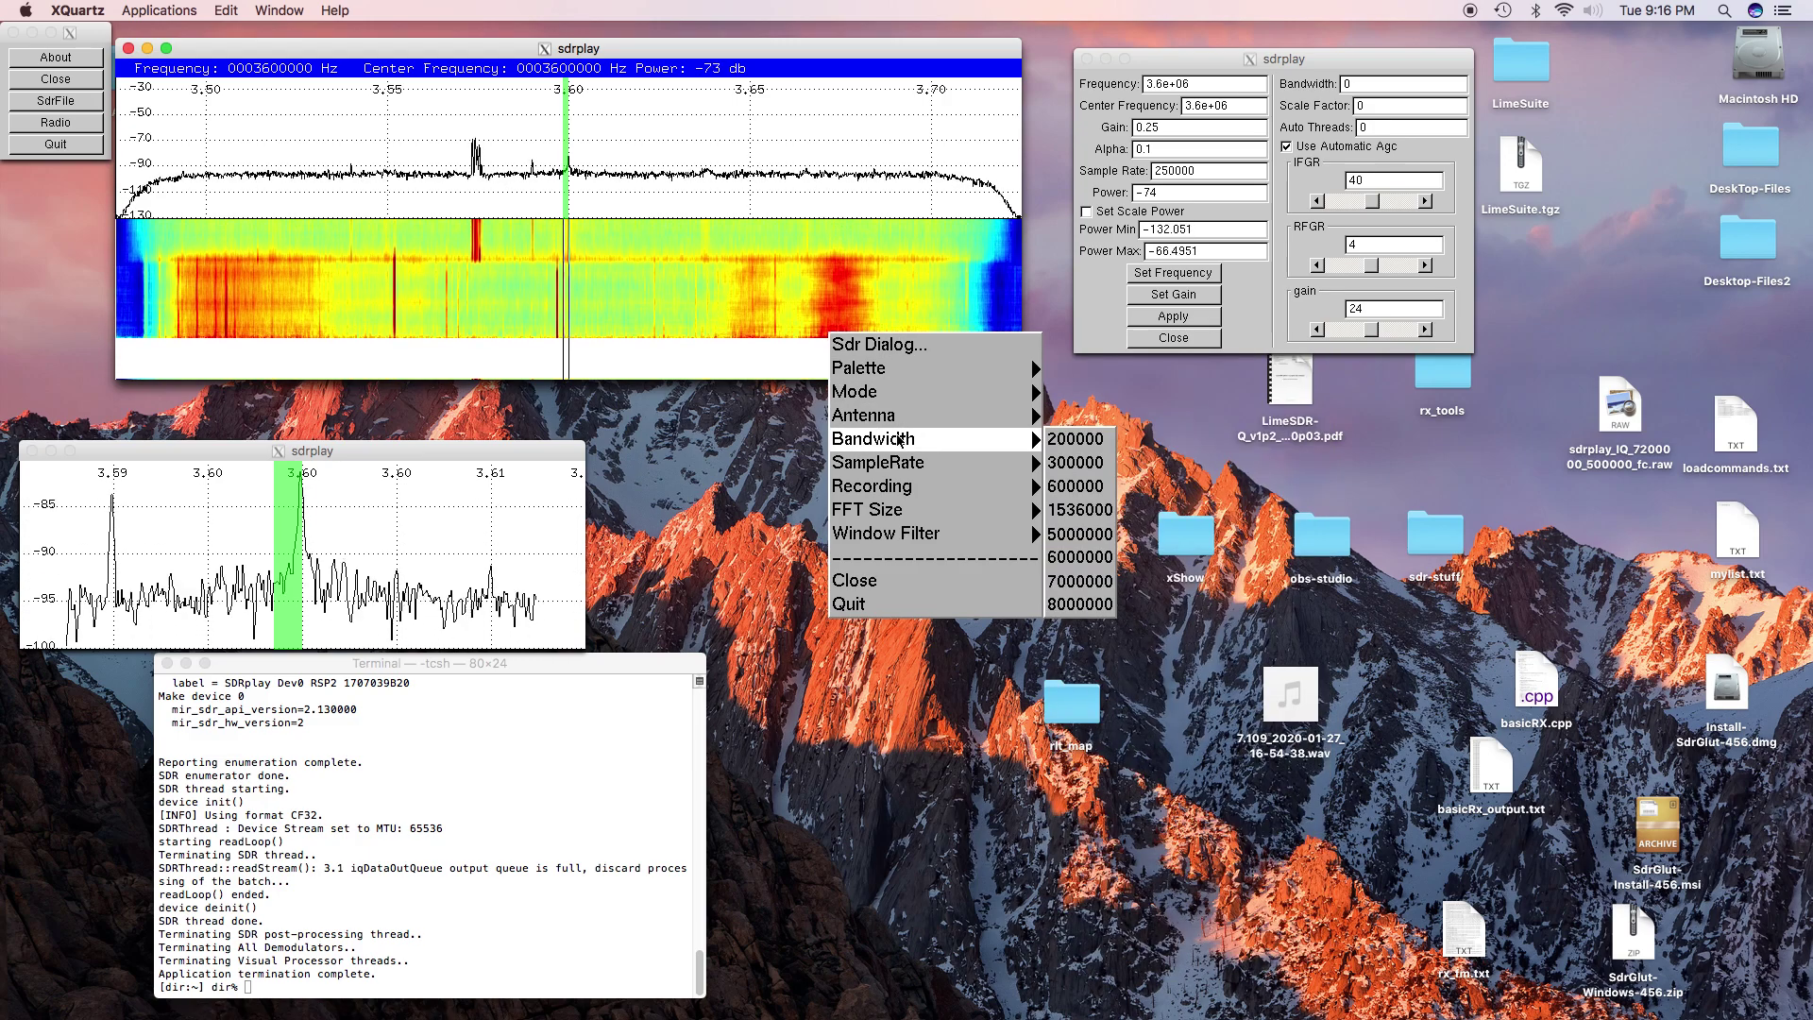
pyautogui.click(1072, 442)
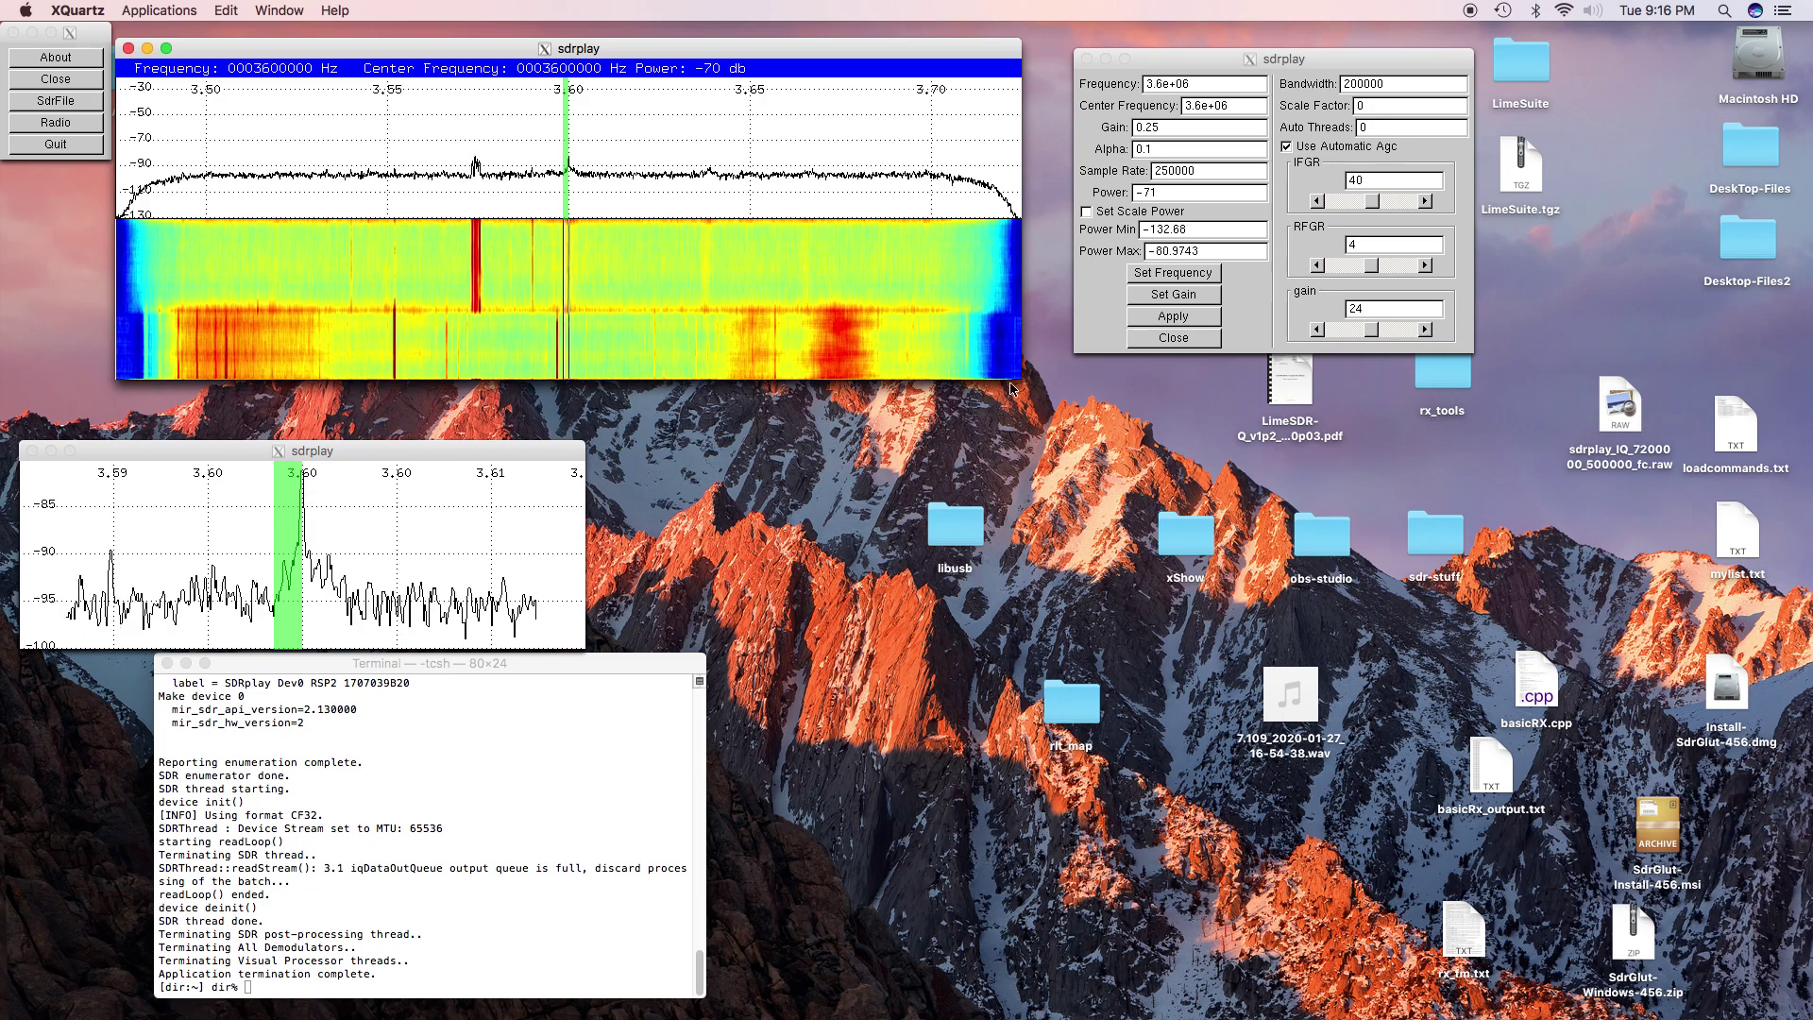
pyautogui.click(1159, 151)
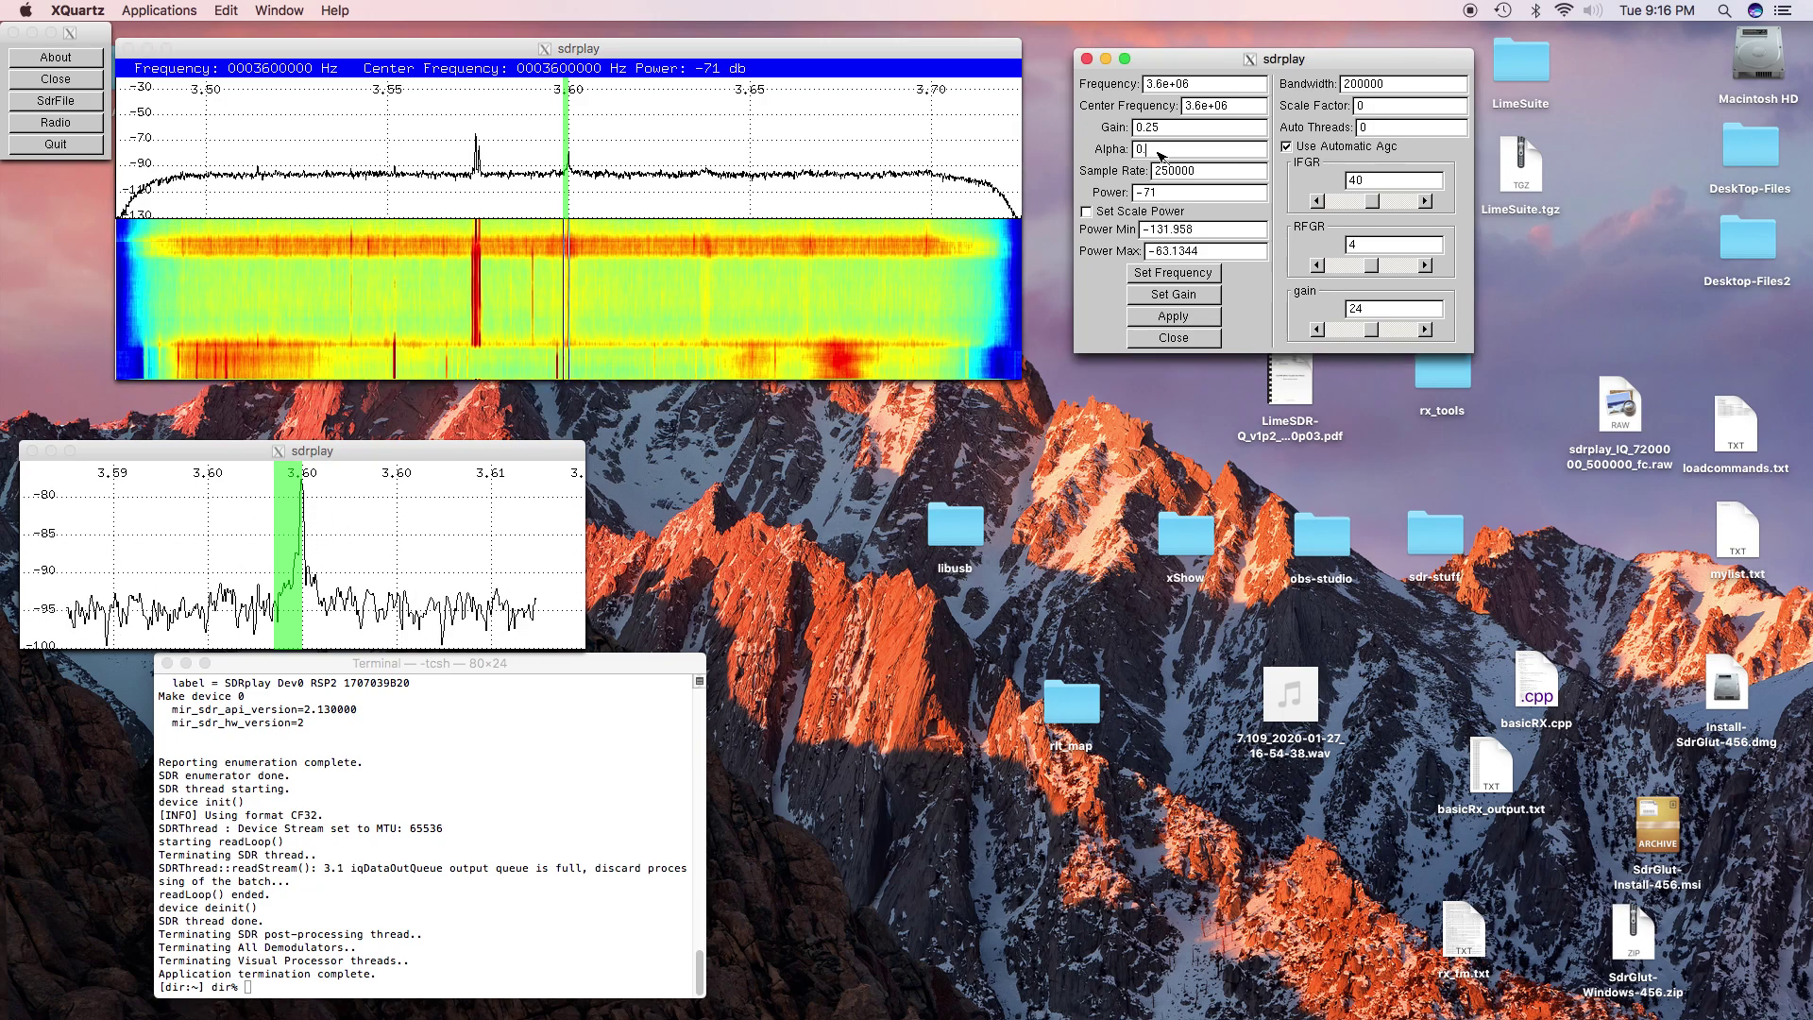
# Replace the Alpha value with 1.0 and apply it, turning FFT averaging off
pyautogui.press('BackSpace')
pyautogui.press('BackSpace')
pyautogui.write('1.0')
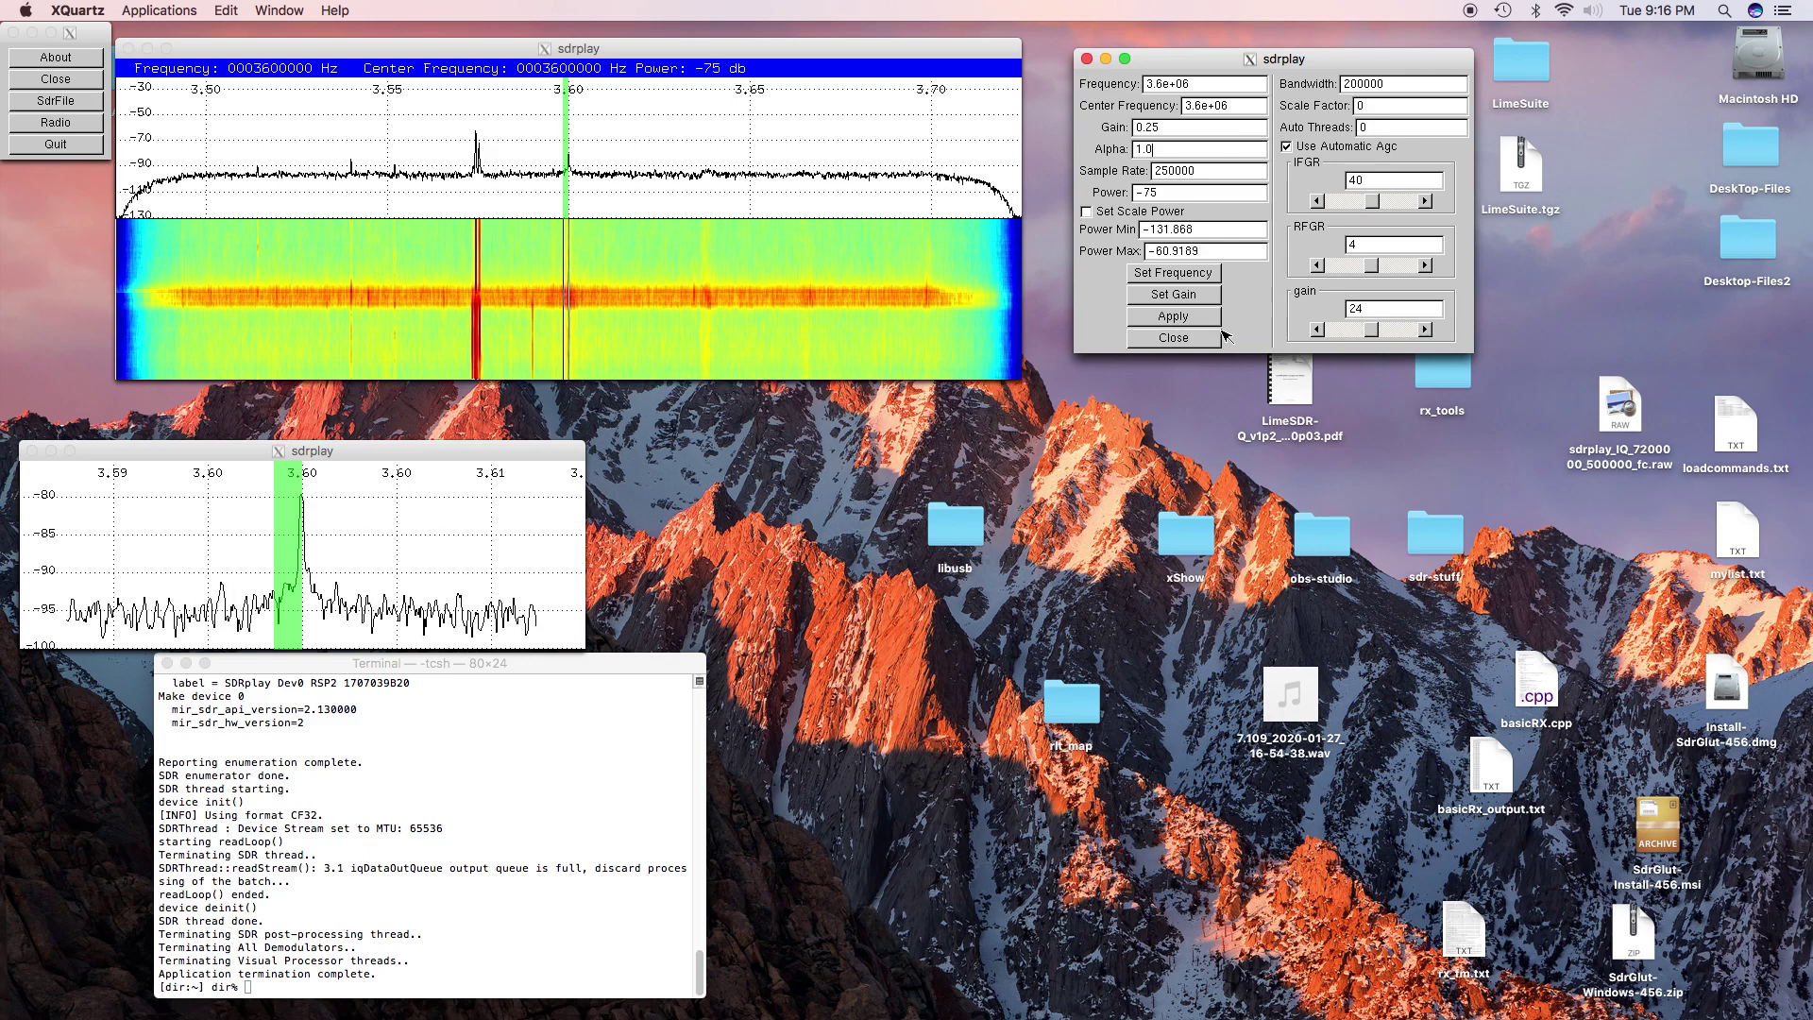
pyautogui.click(1176, 318)
pyautogui.click(1358, 110)
pyautogui.write('-5')
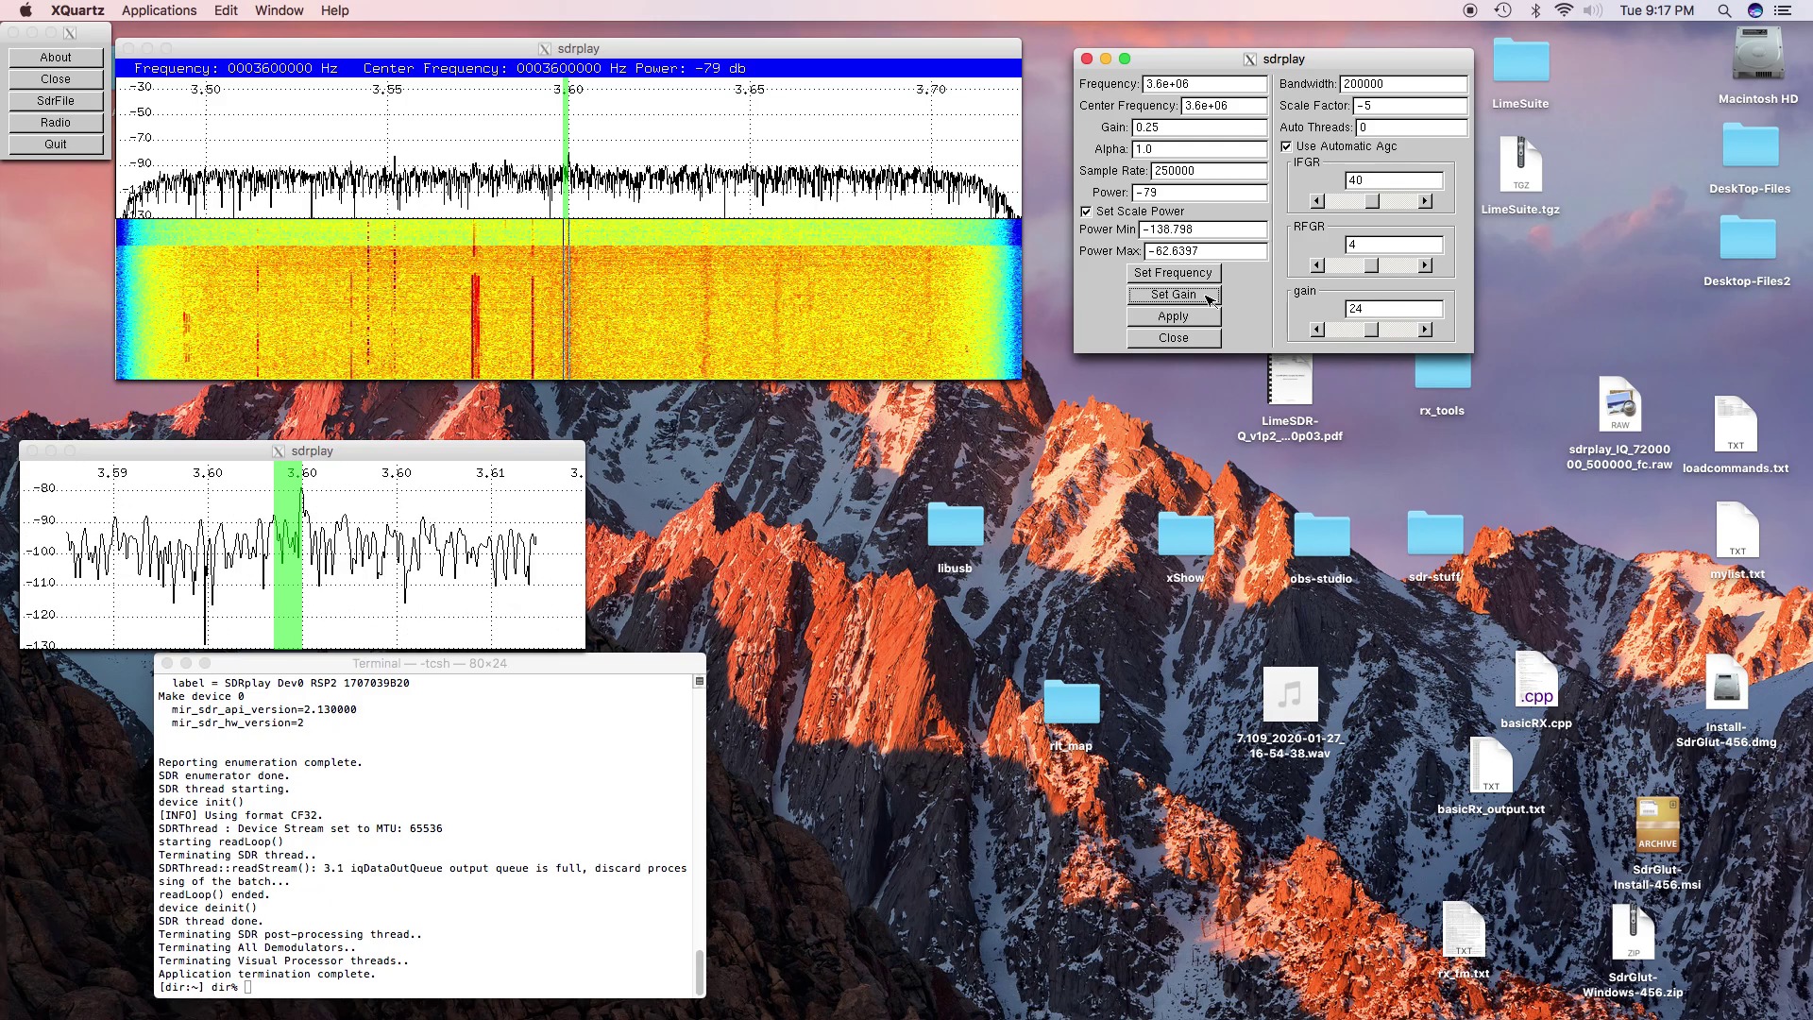
pyautogui.click(1387, 108)
# Change the Scale Factor from -5 to 0 and apply it with Set Gain
pyautogui.press('BackSpace')
pyautogui.press('BackSpace')
pyautogui.write('0')
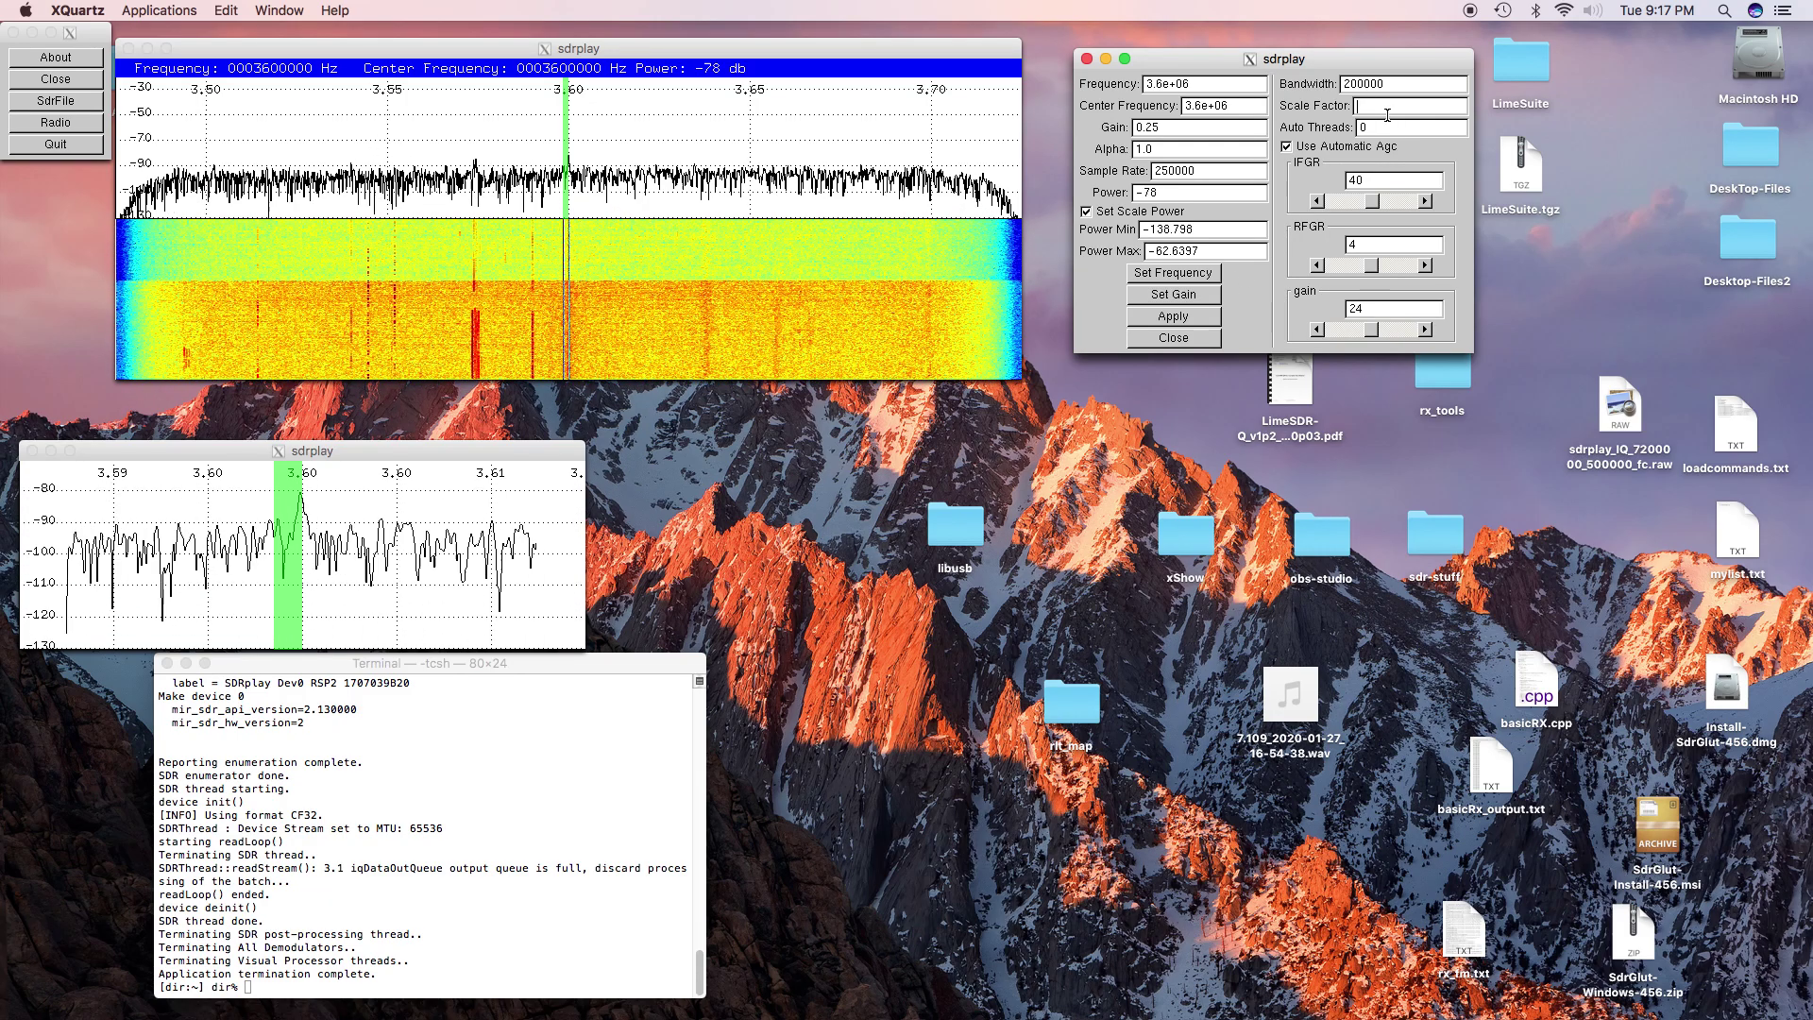
pyautogui.click(1175, 294)
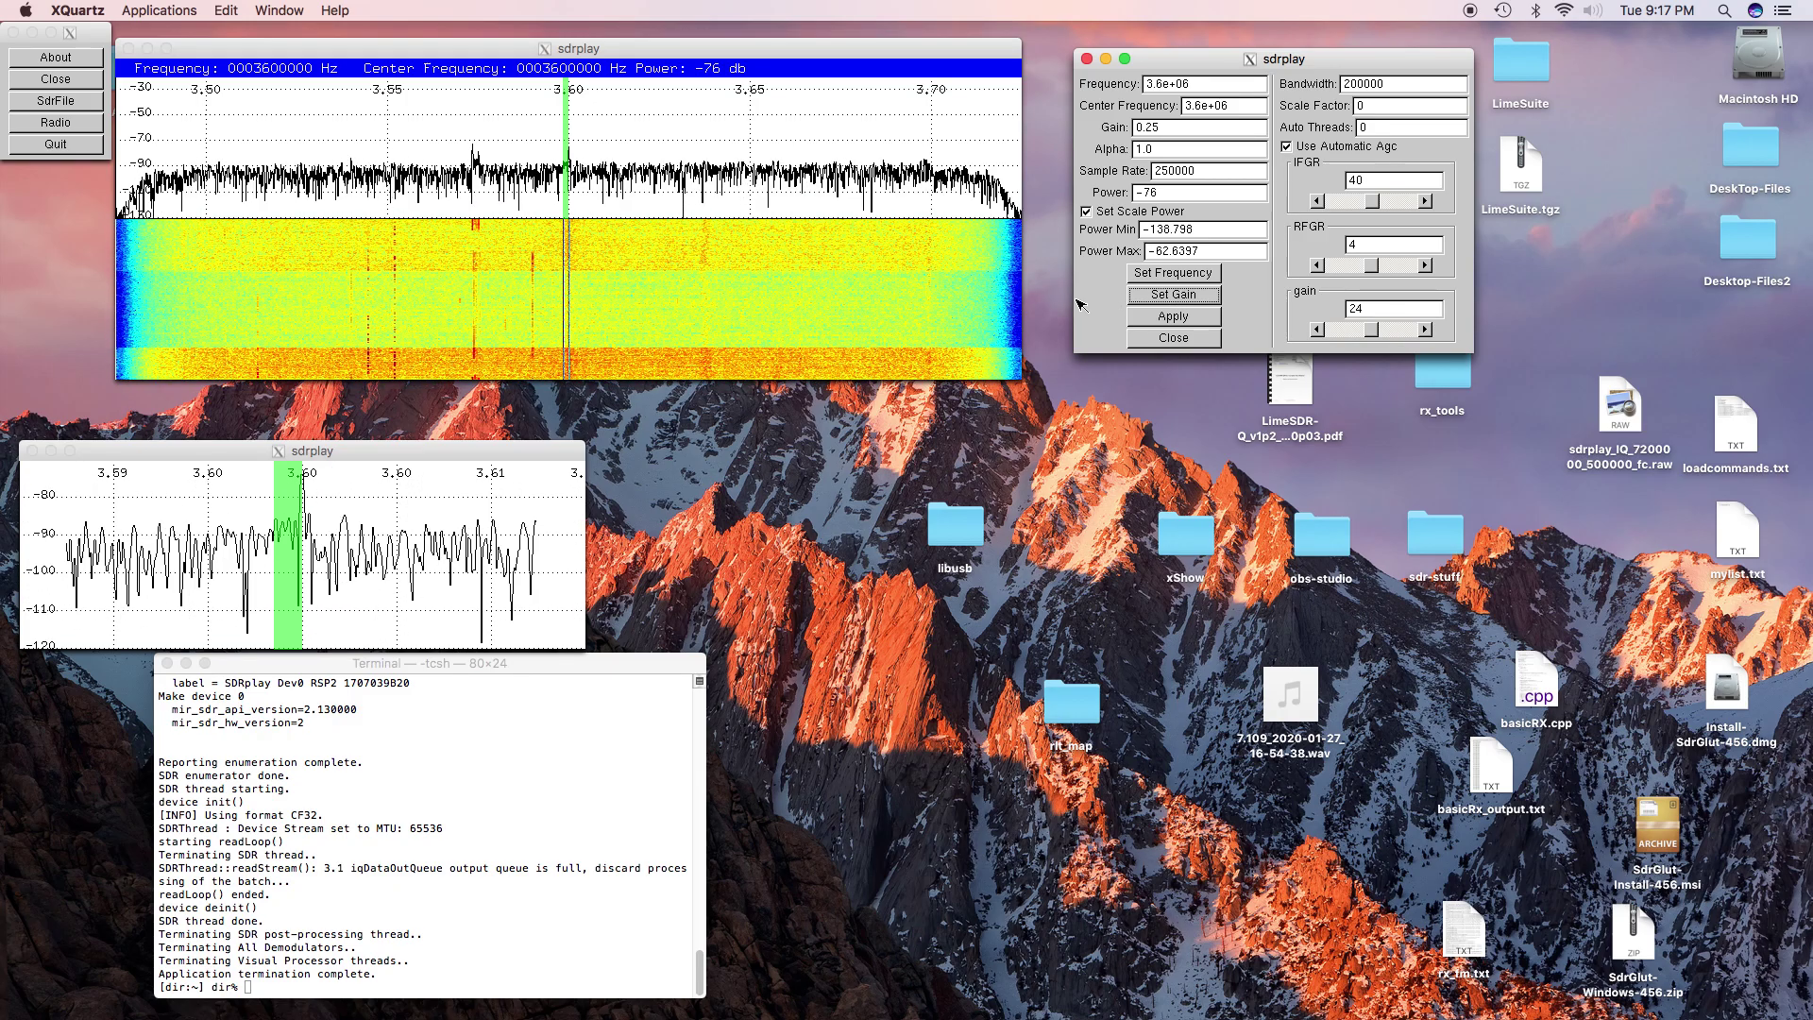
# Hop between CW traces from 3.540 to 3.552 MHz, settling on 3545572 Hz
pyautogui.click(398, 241)
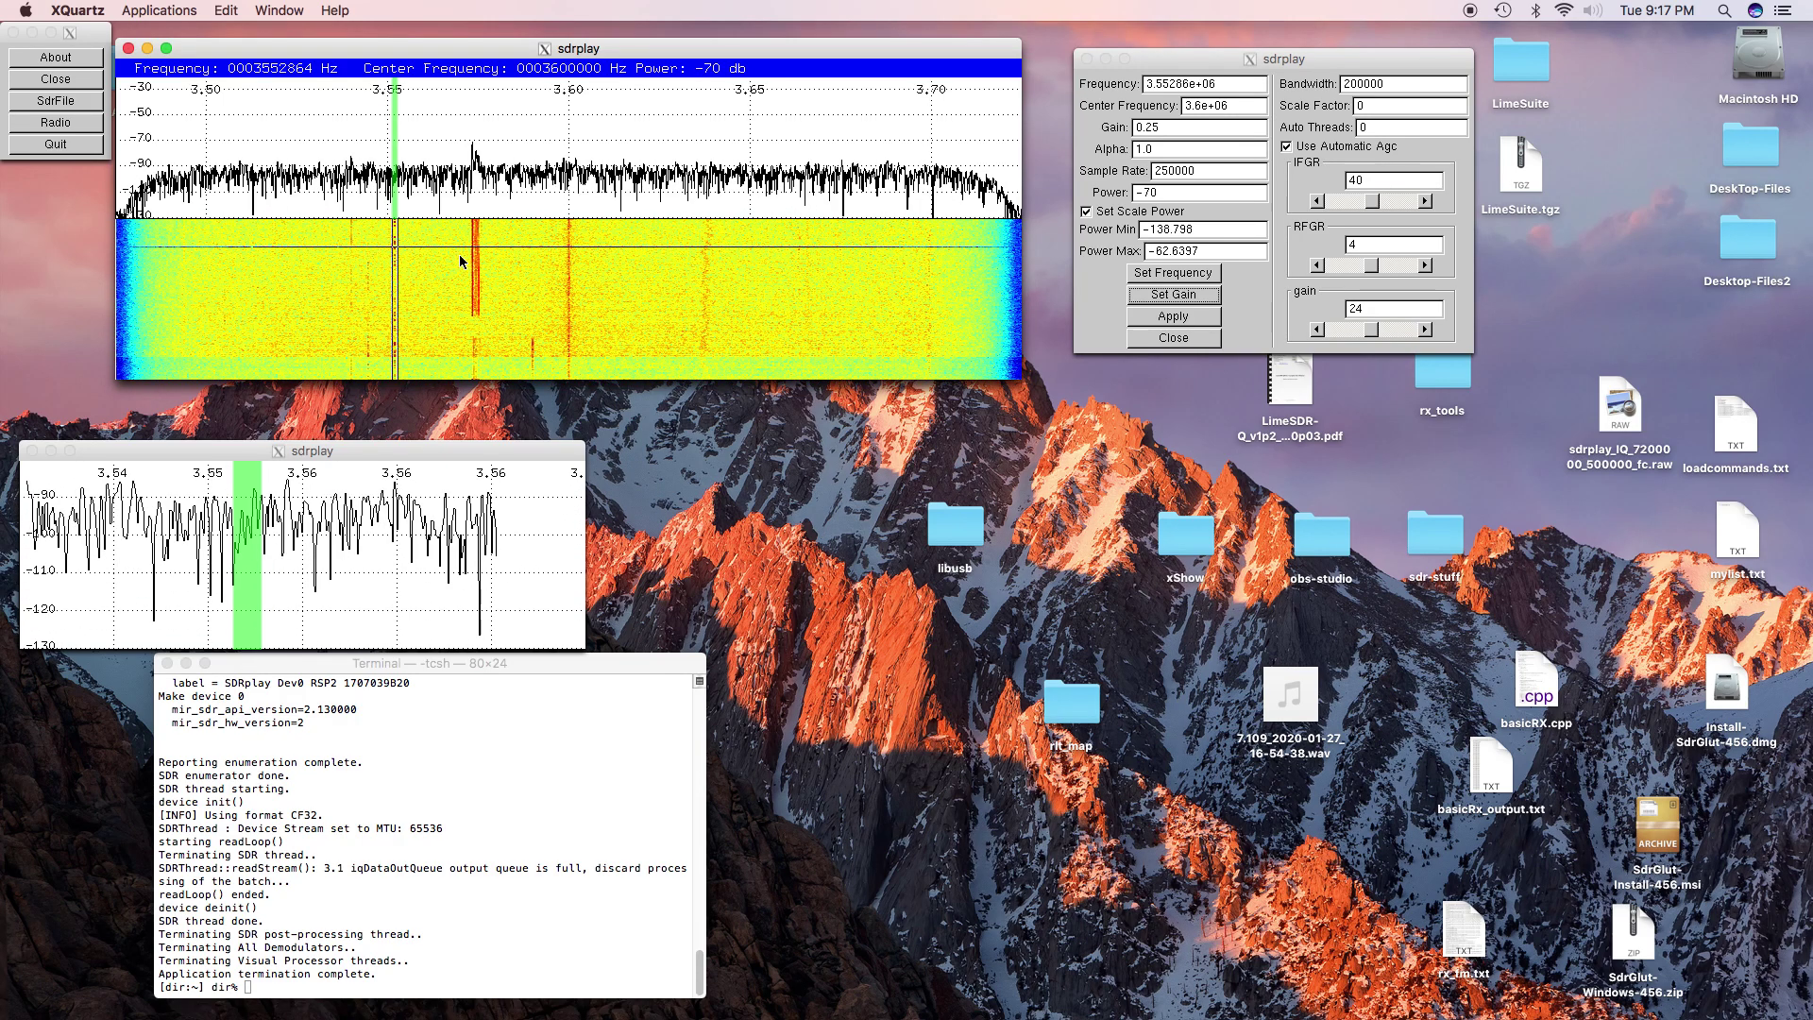
pyautogui.click(371, 234)
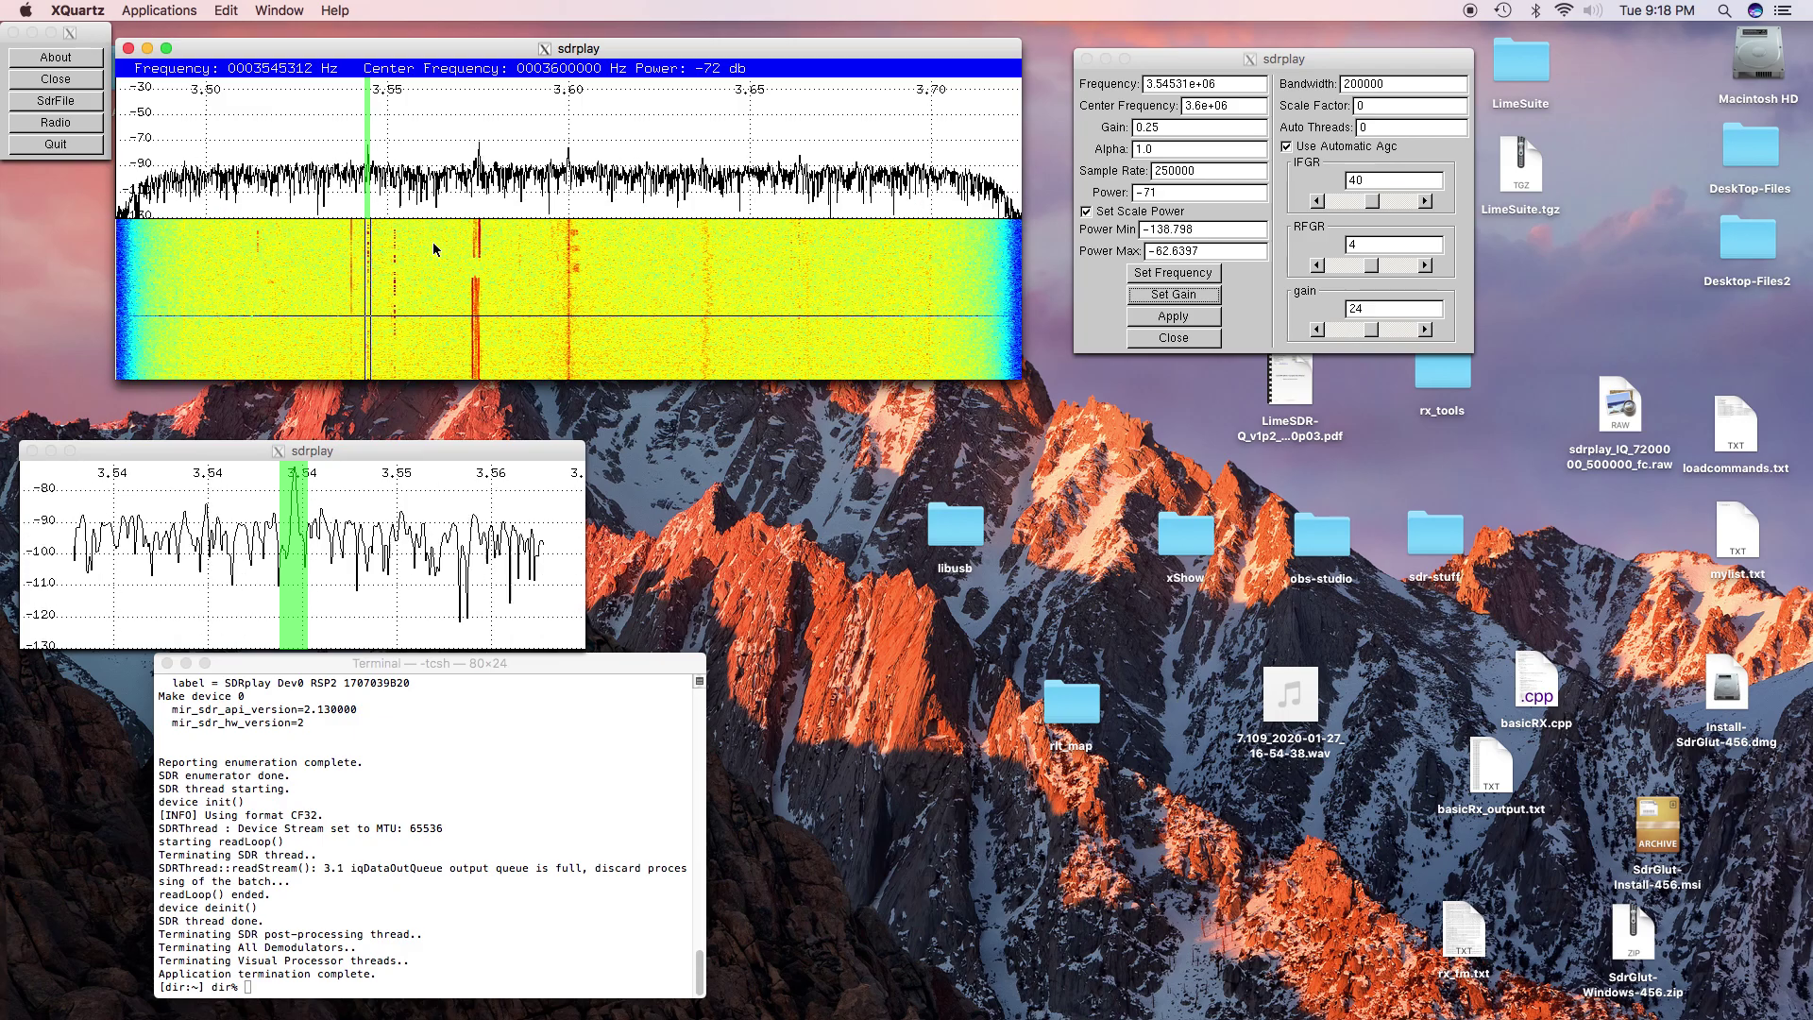
pyautogui.click(352, 238)
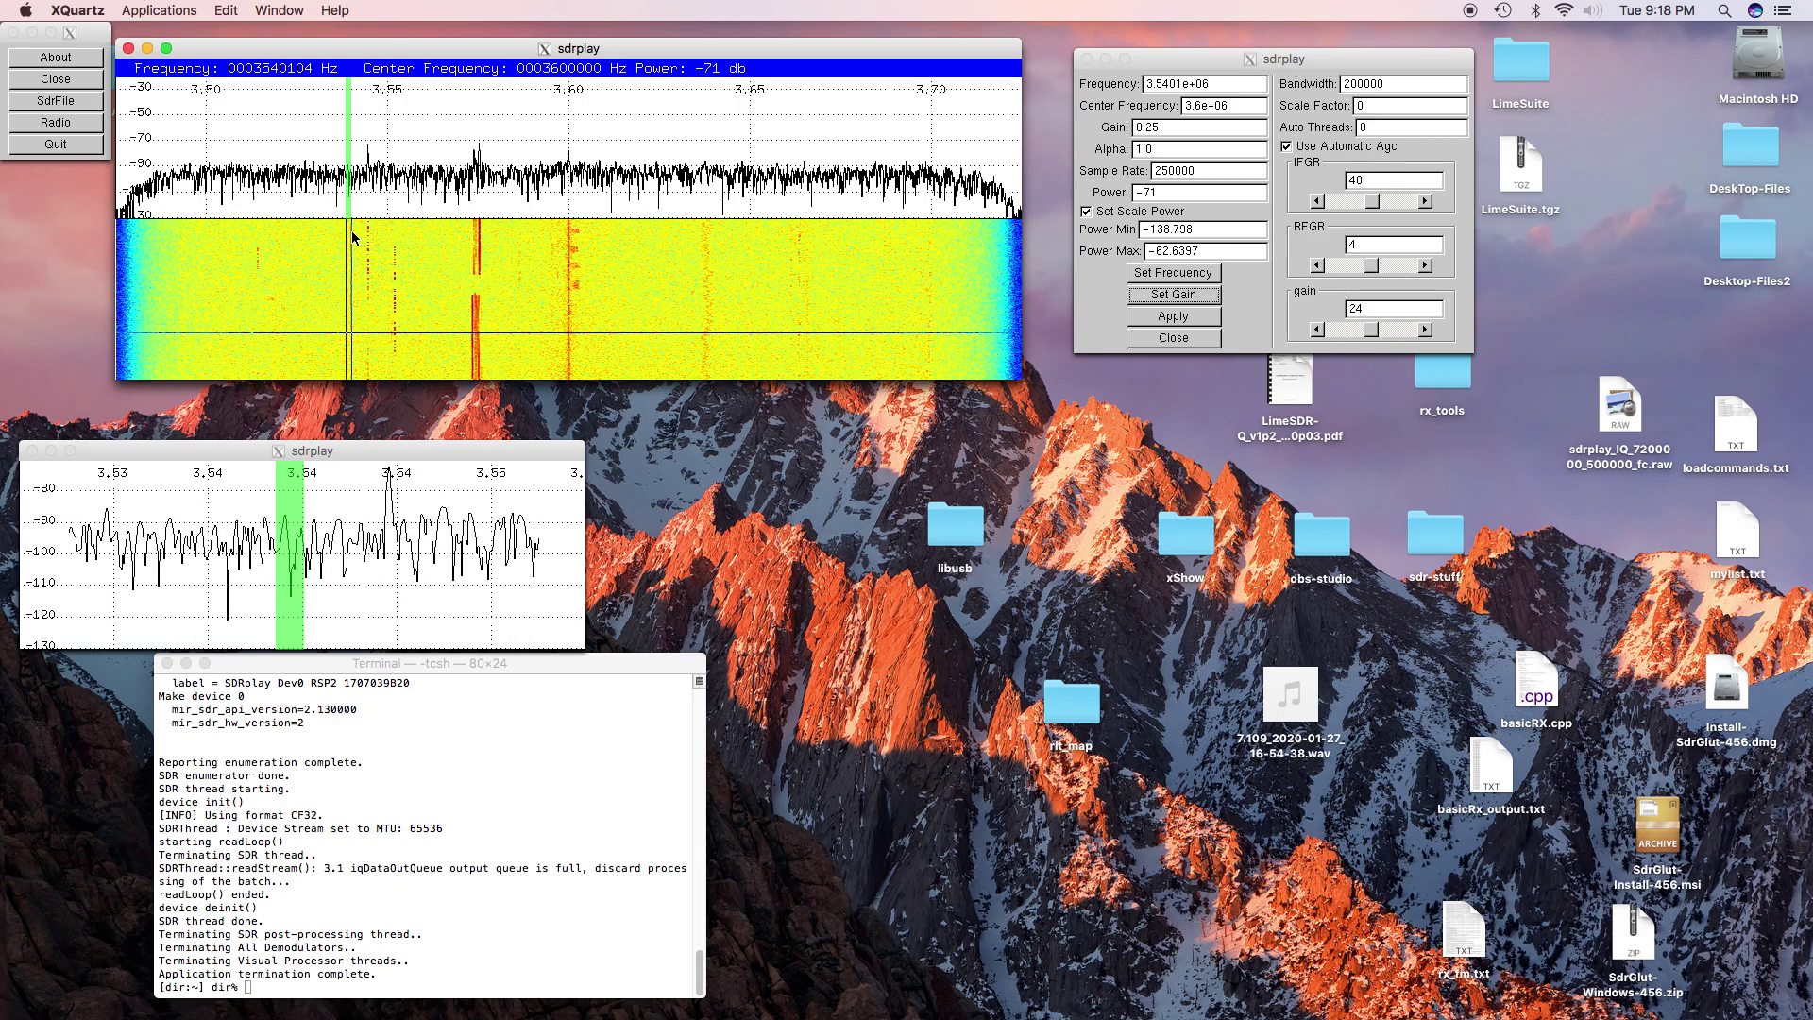
pyautogui.click(356, 243)
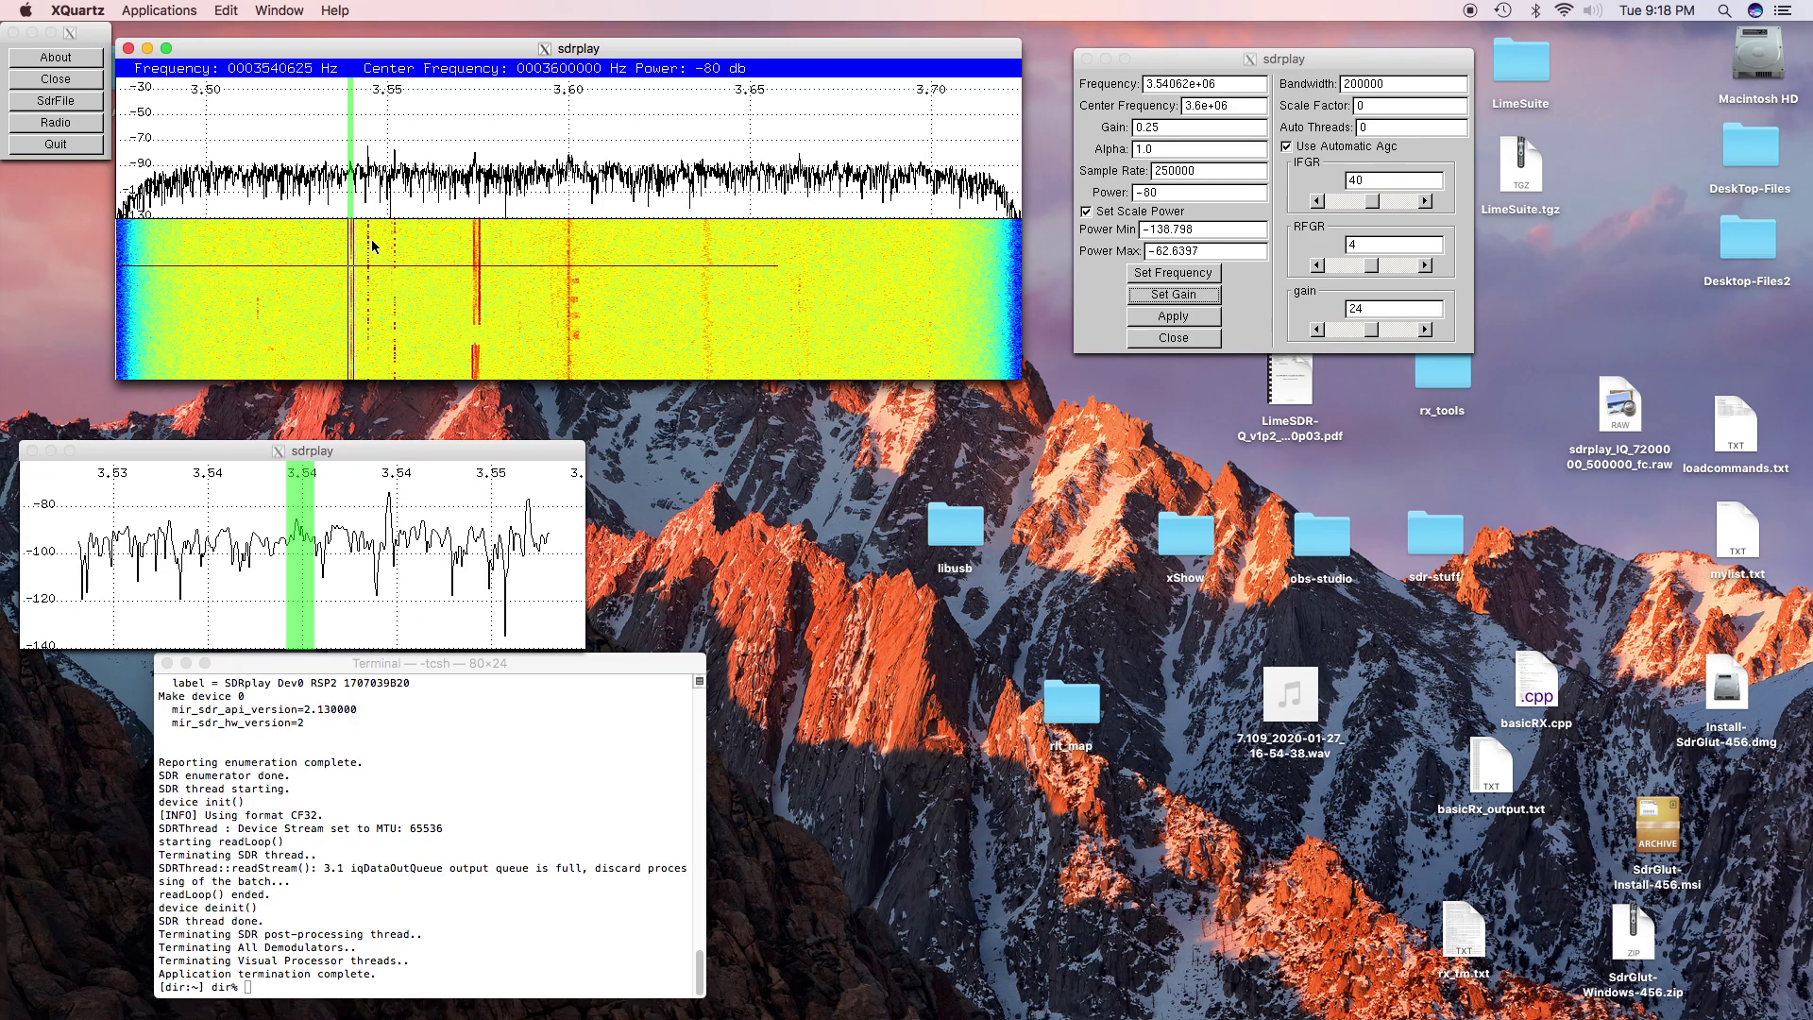
pyautogui.click(368, 246)
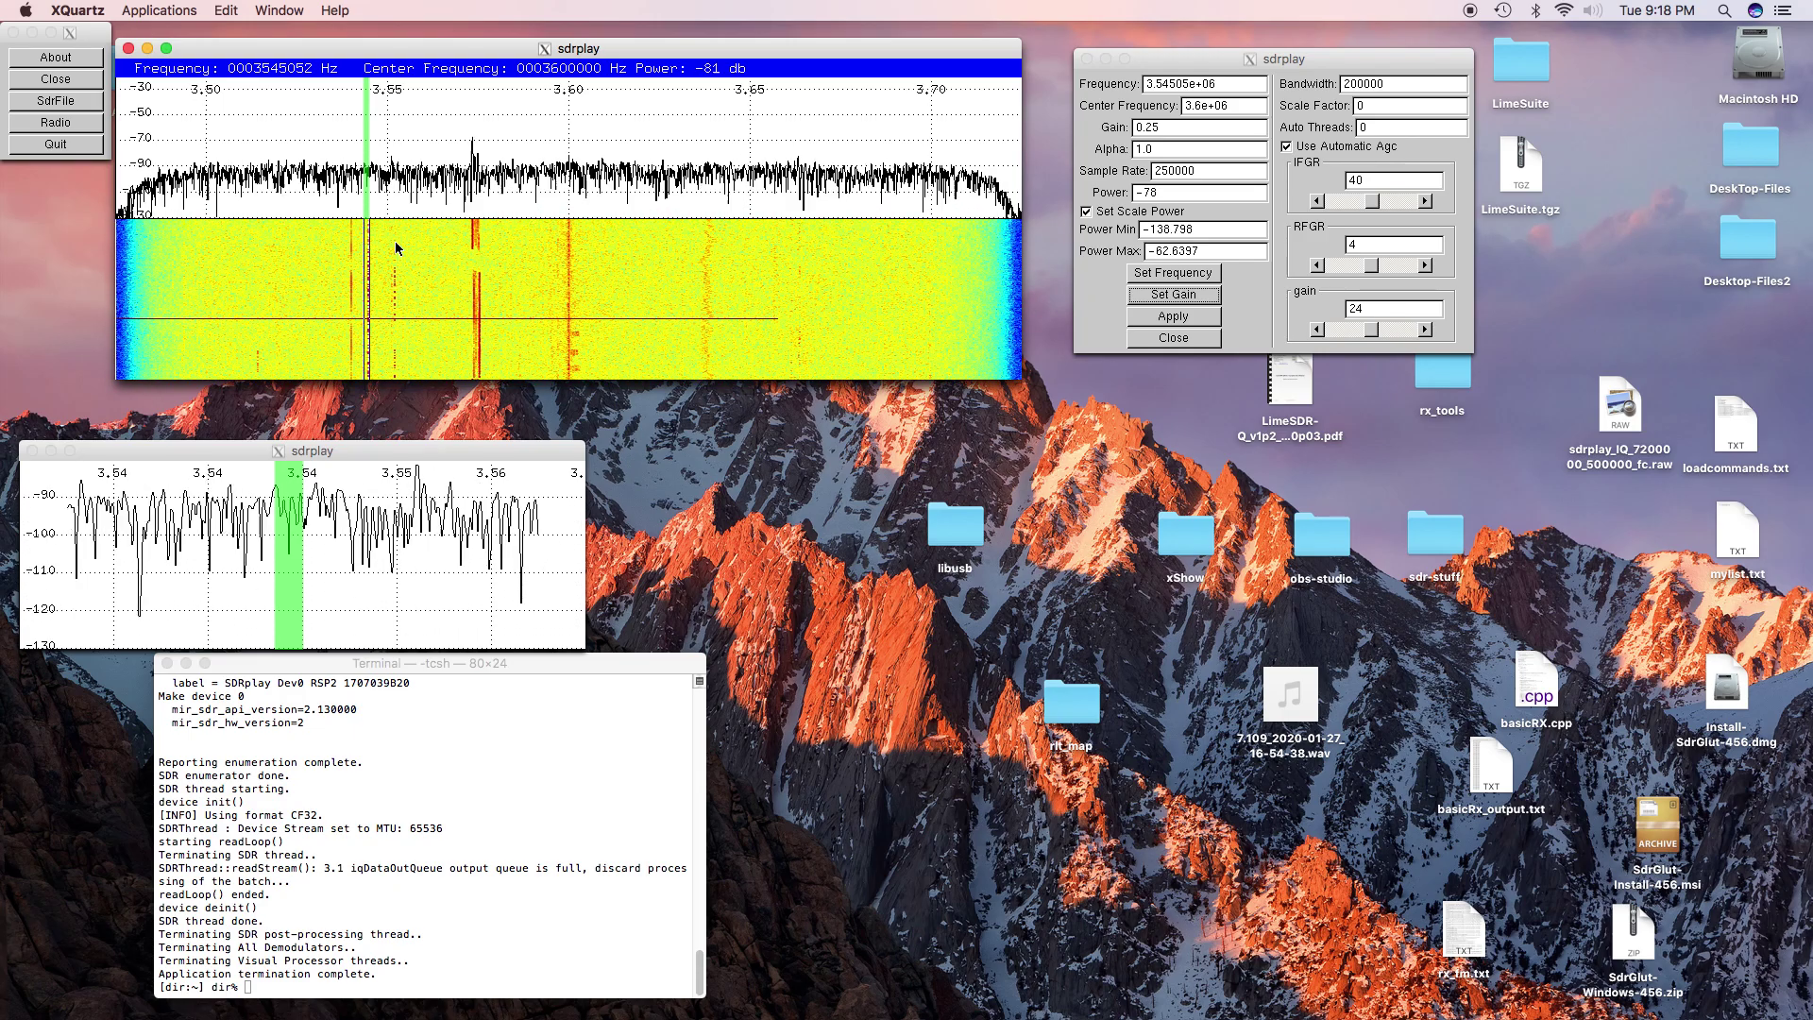
pyautogui.click(395, 247)
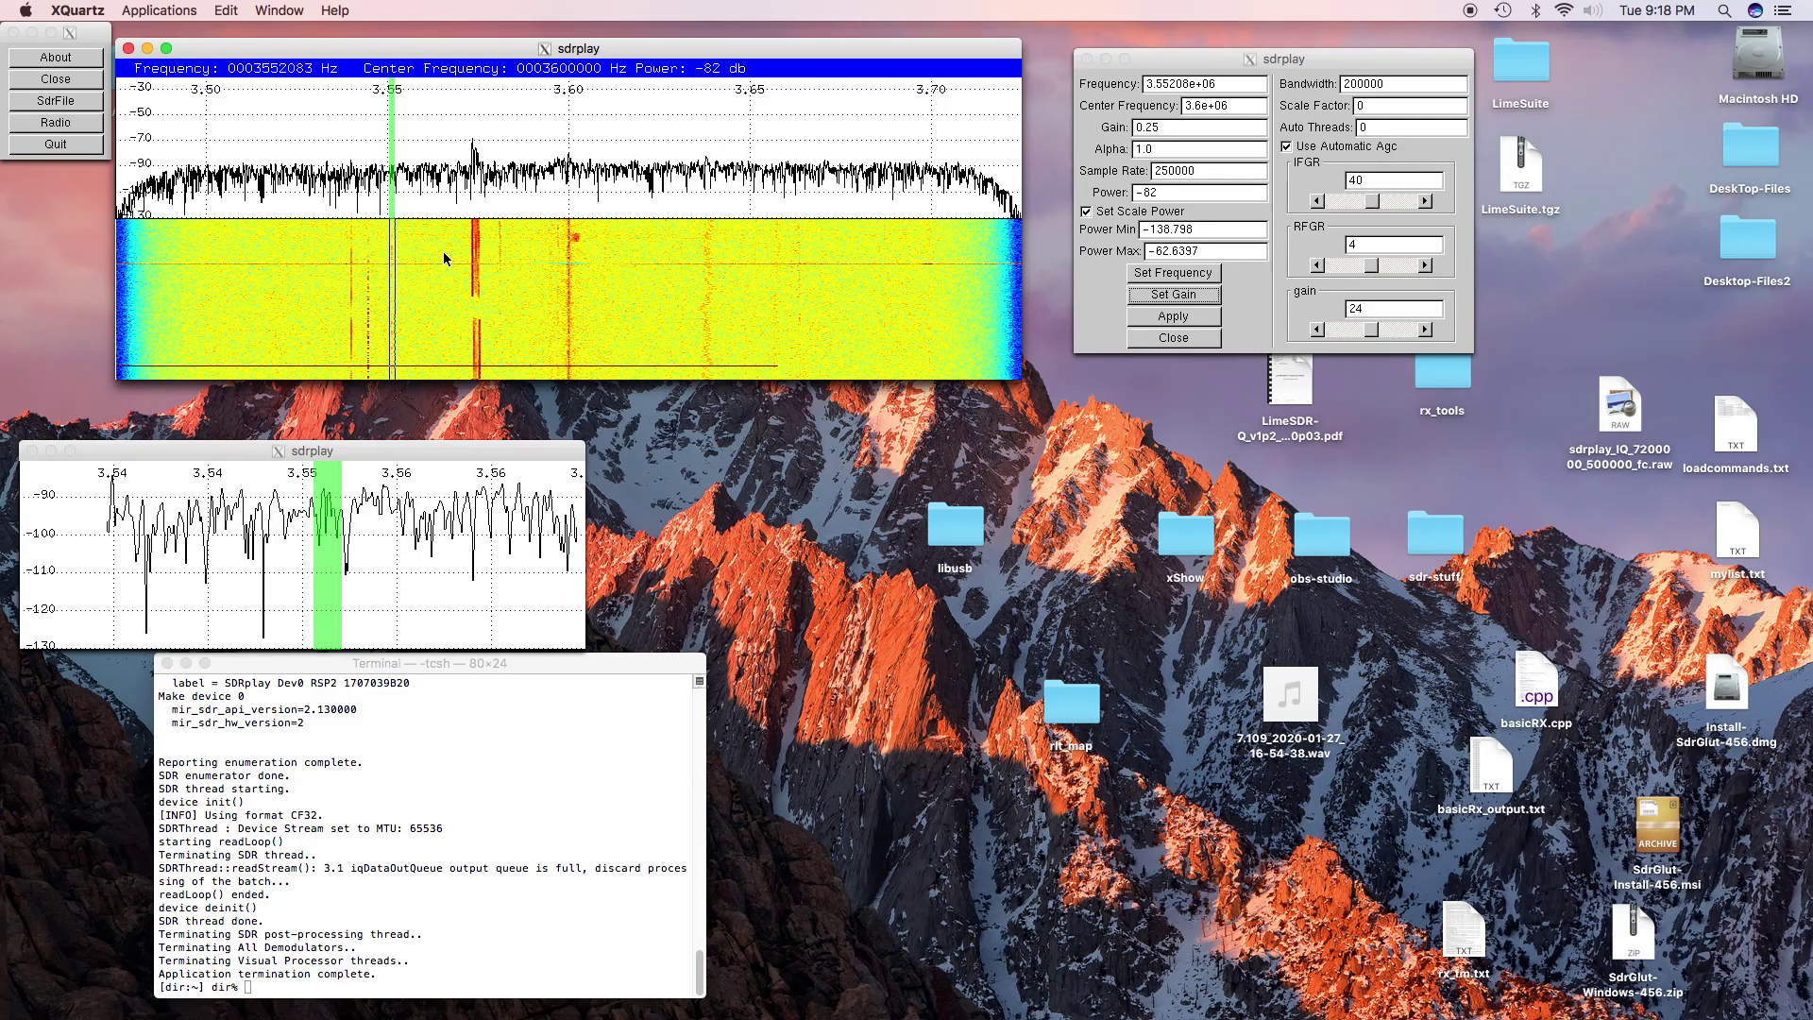
pyautogui.click(369, 244)
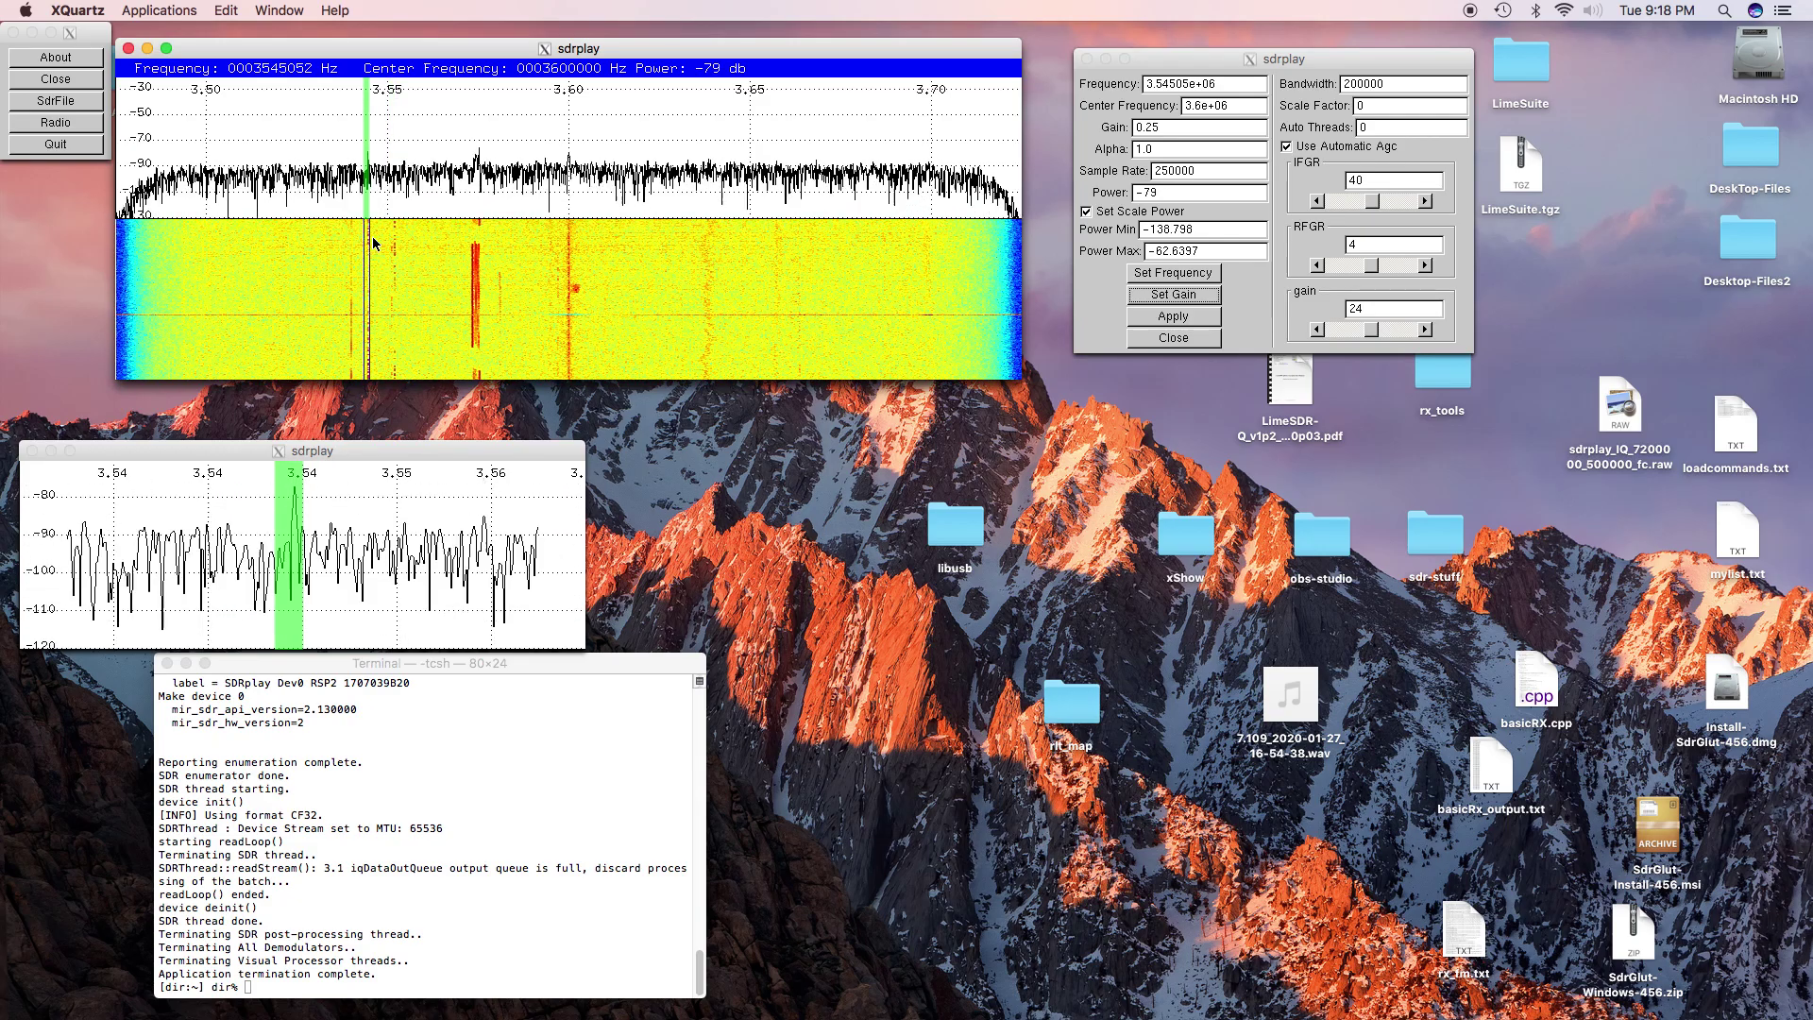
pyautogui.click(375, 243)
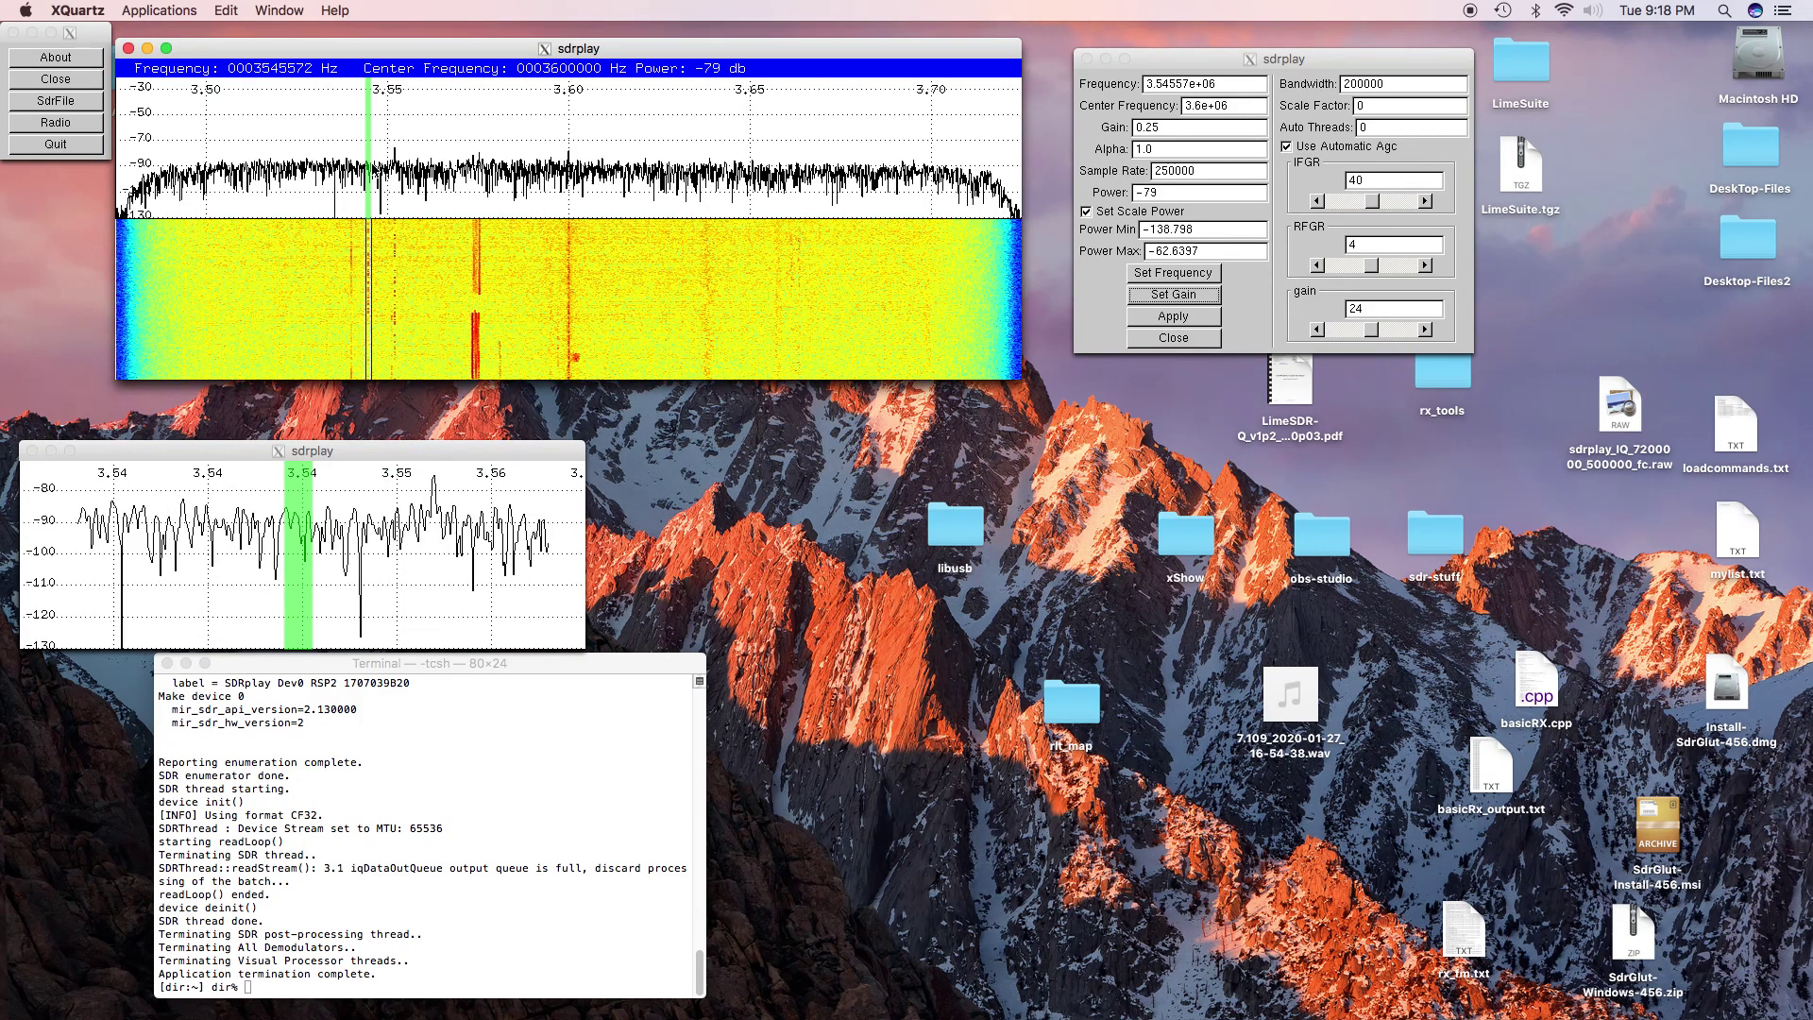
# Re-tune across the 3.540–3.552 MHz traces and settle exactly on 3545052 Hz
pyautogui.click(352, 241)
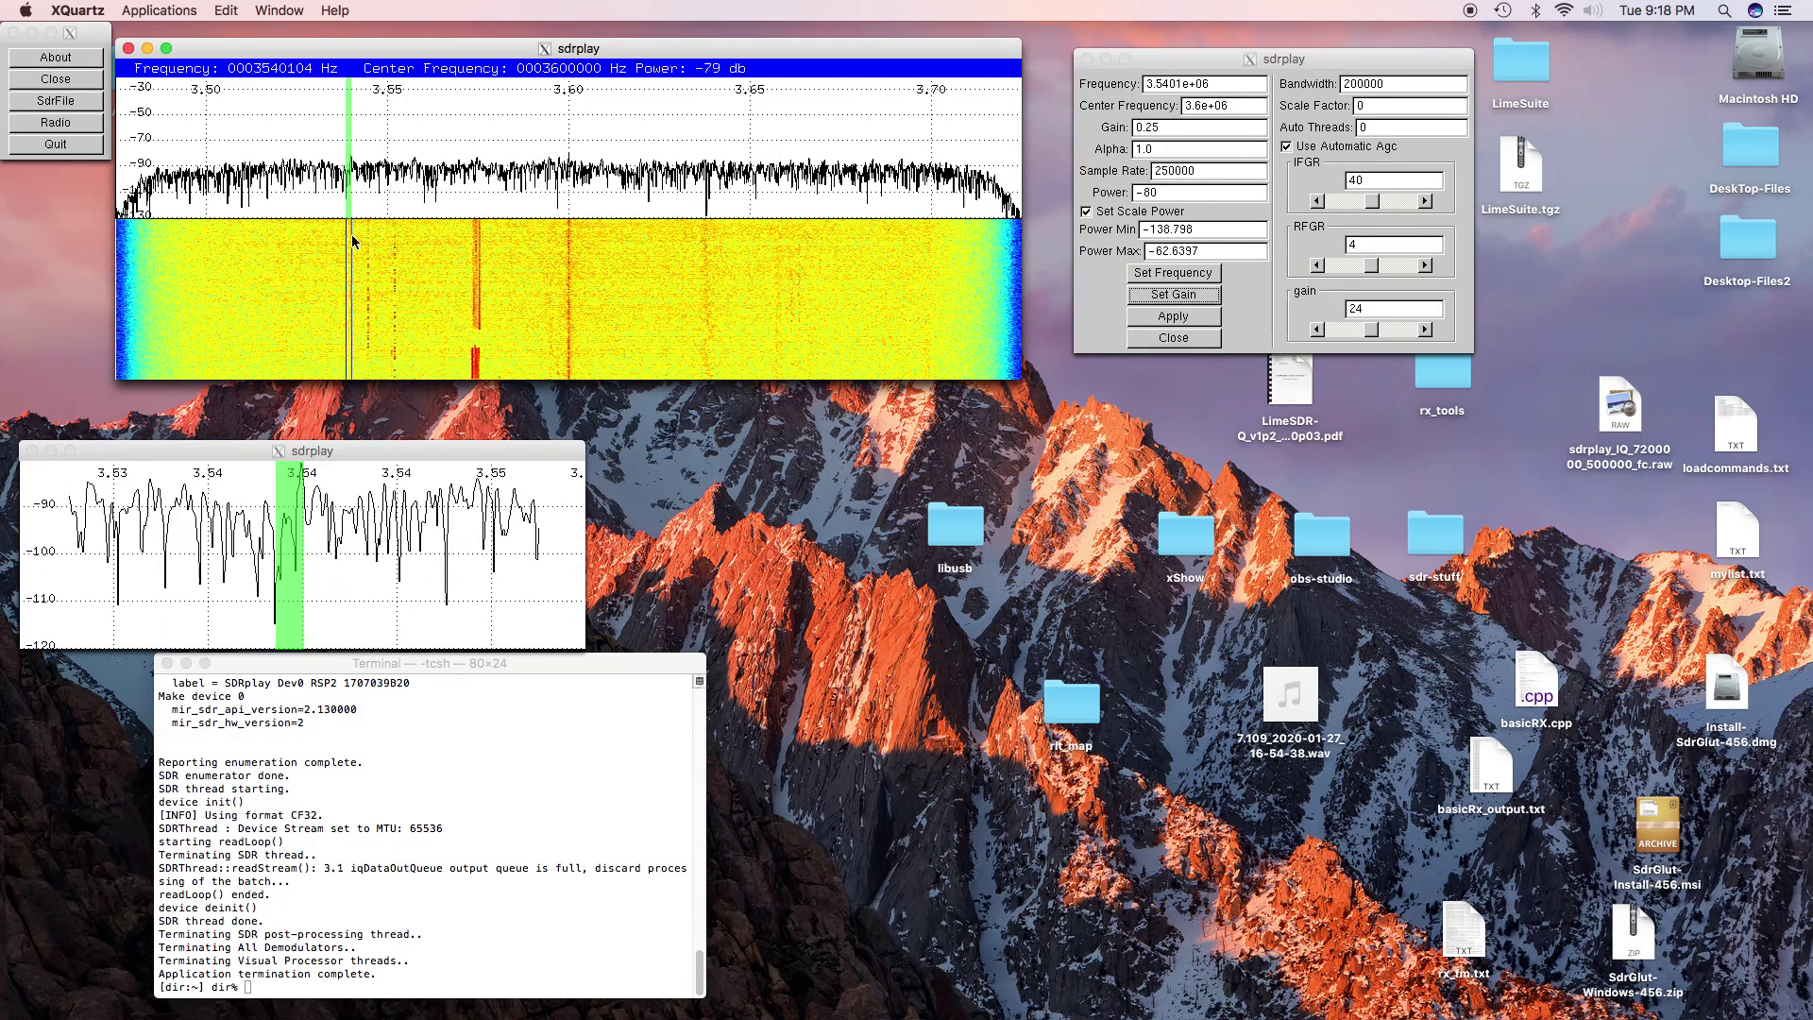
pyautogui.click(351, 240)
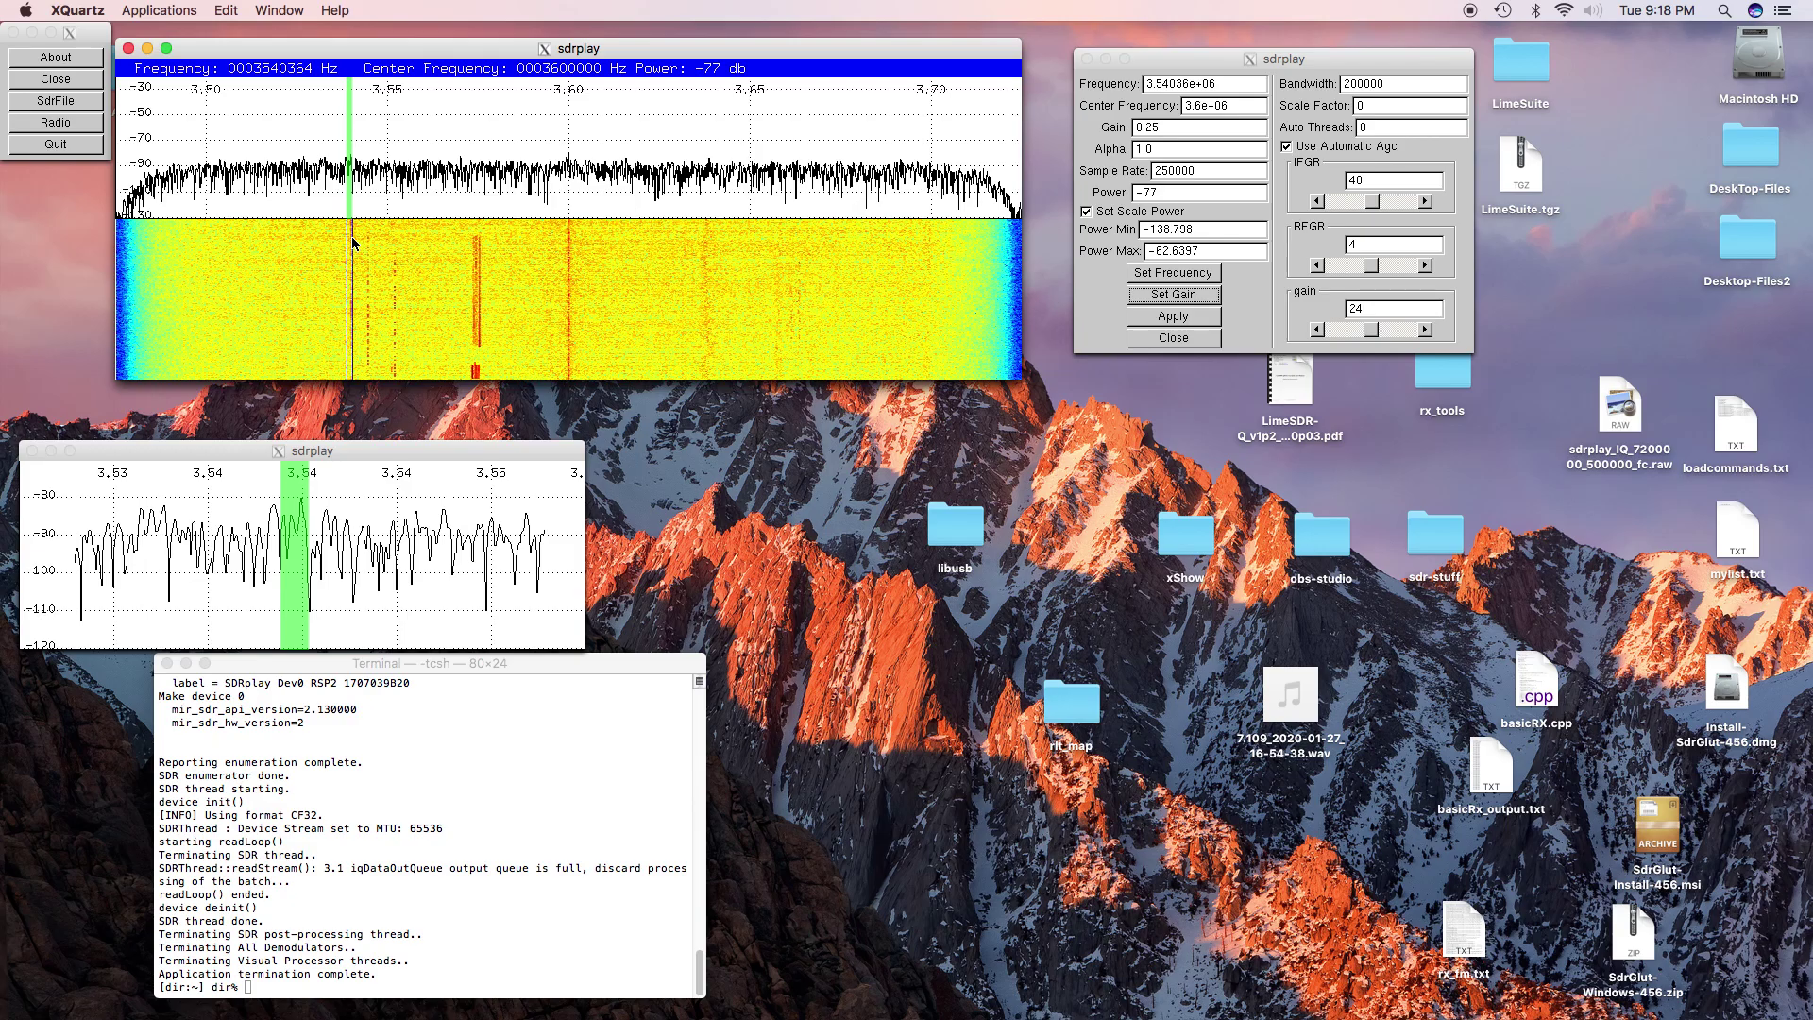
pyautogui.click(353, 243)
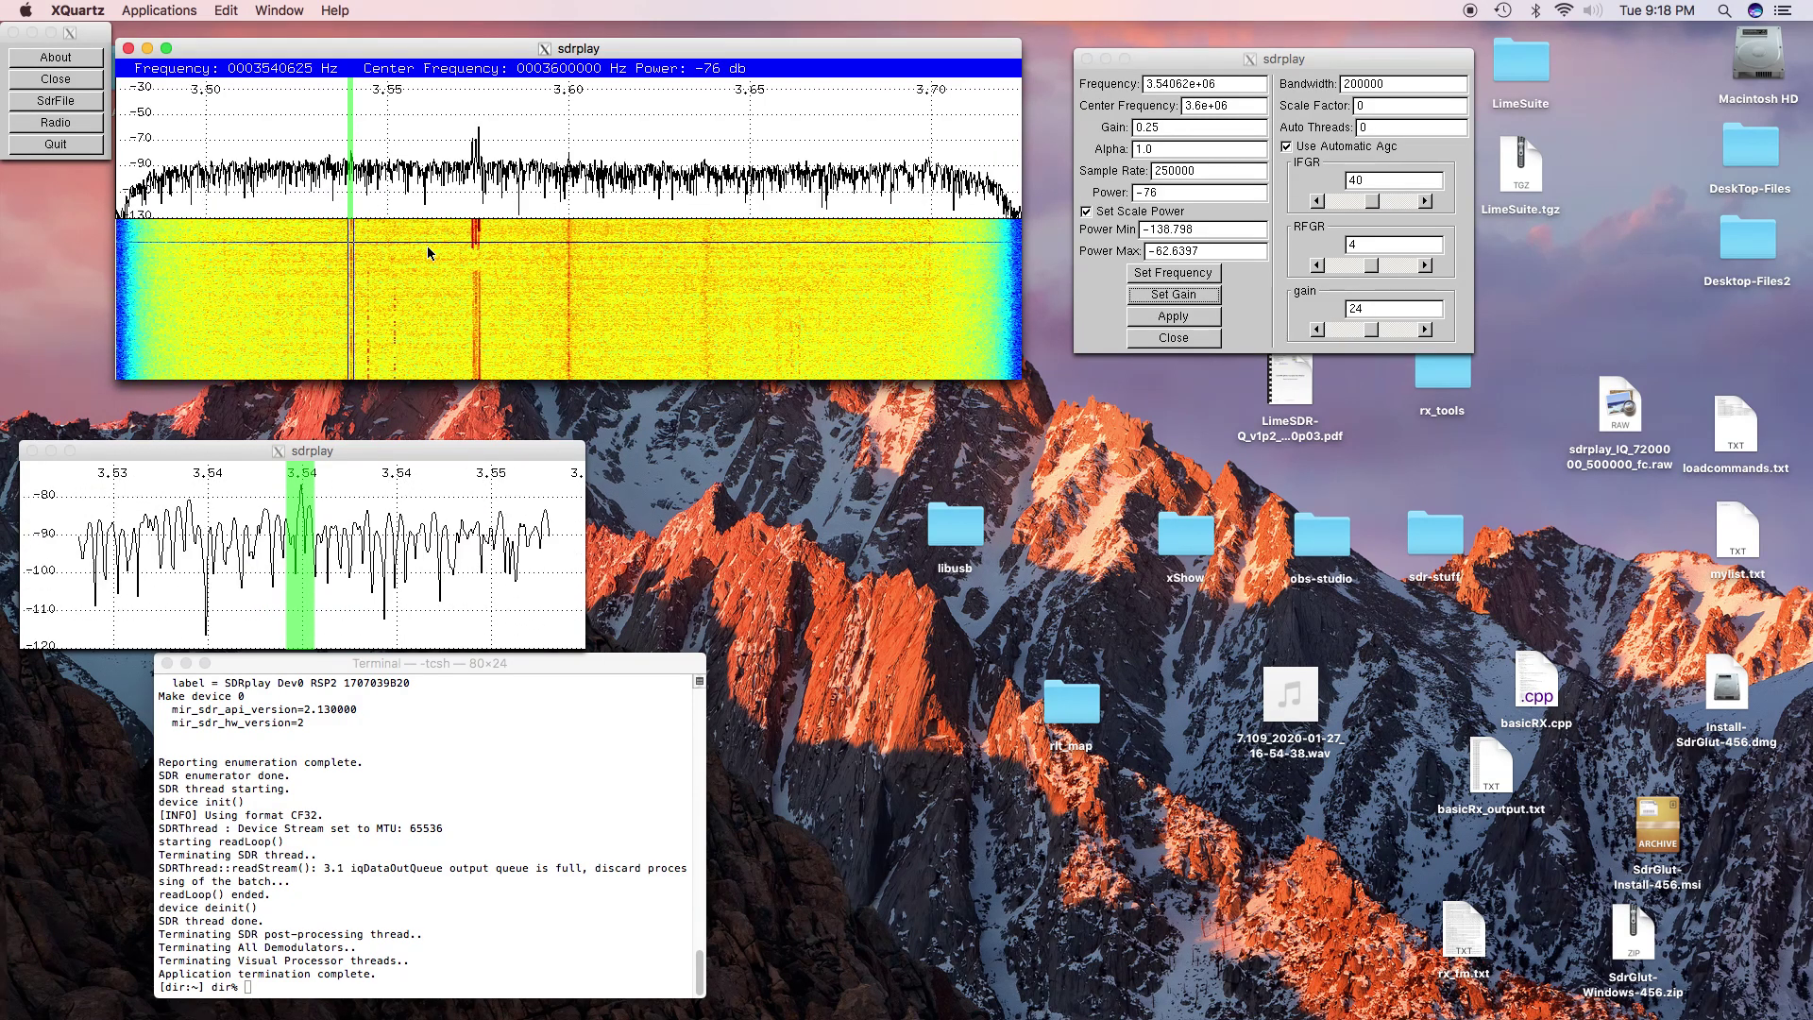
pyautogui.click(370, 243)
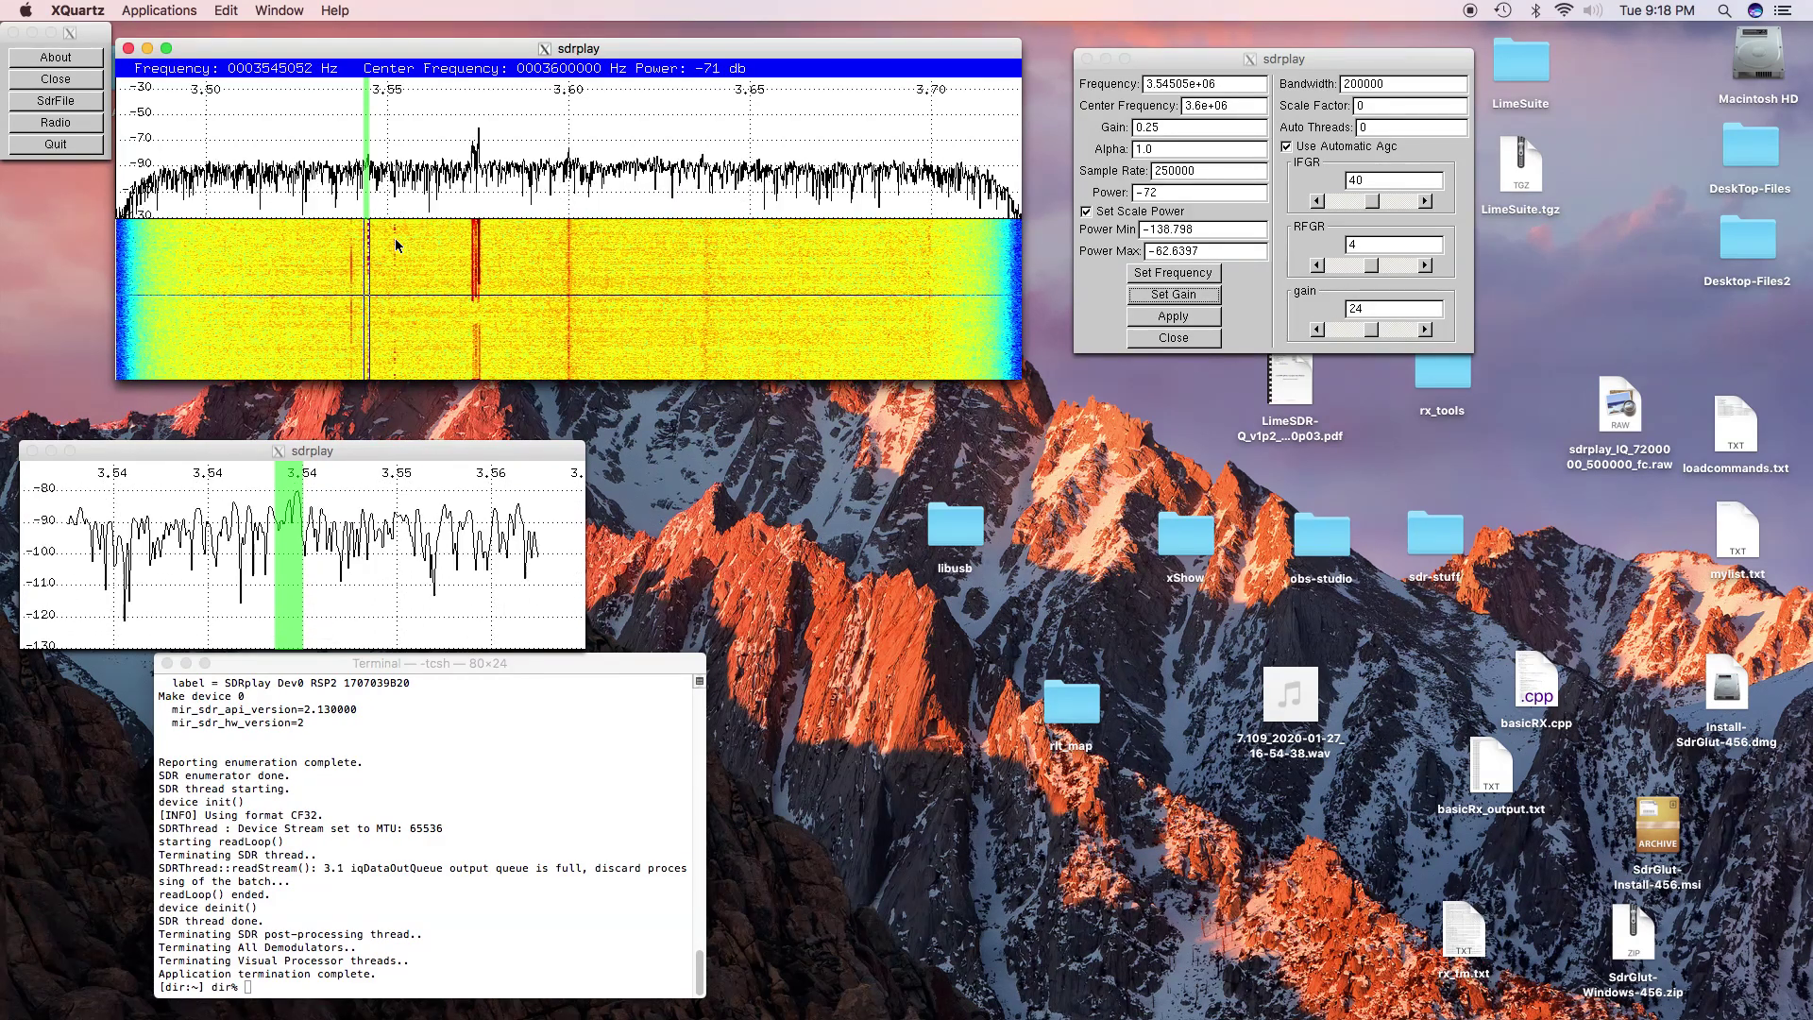
pyautogui.click(395, 245)
pyautogui.click(397, 245)
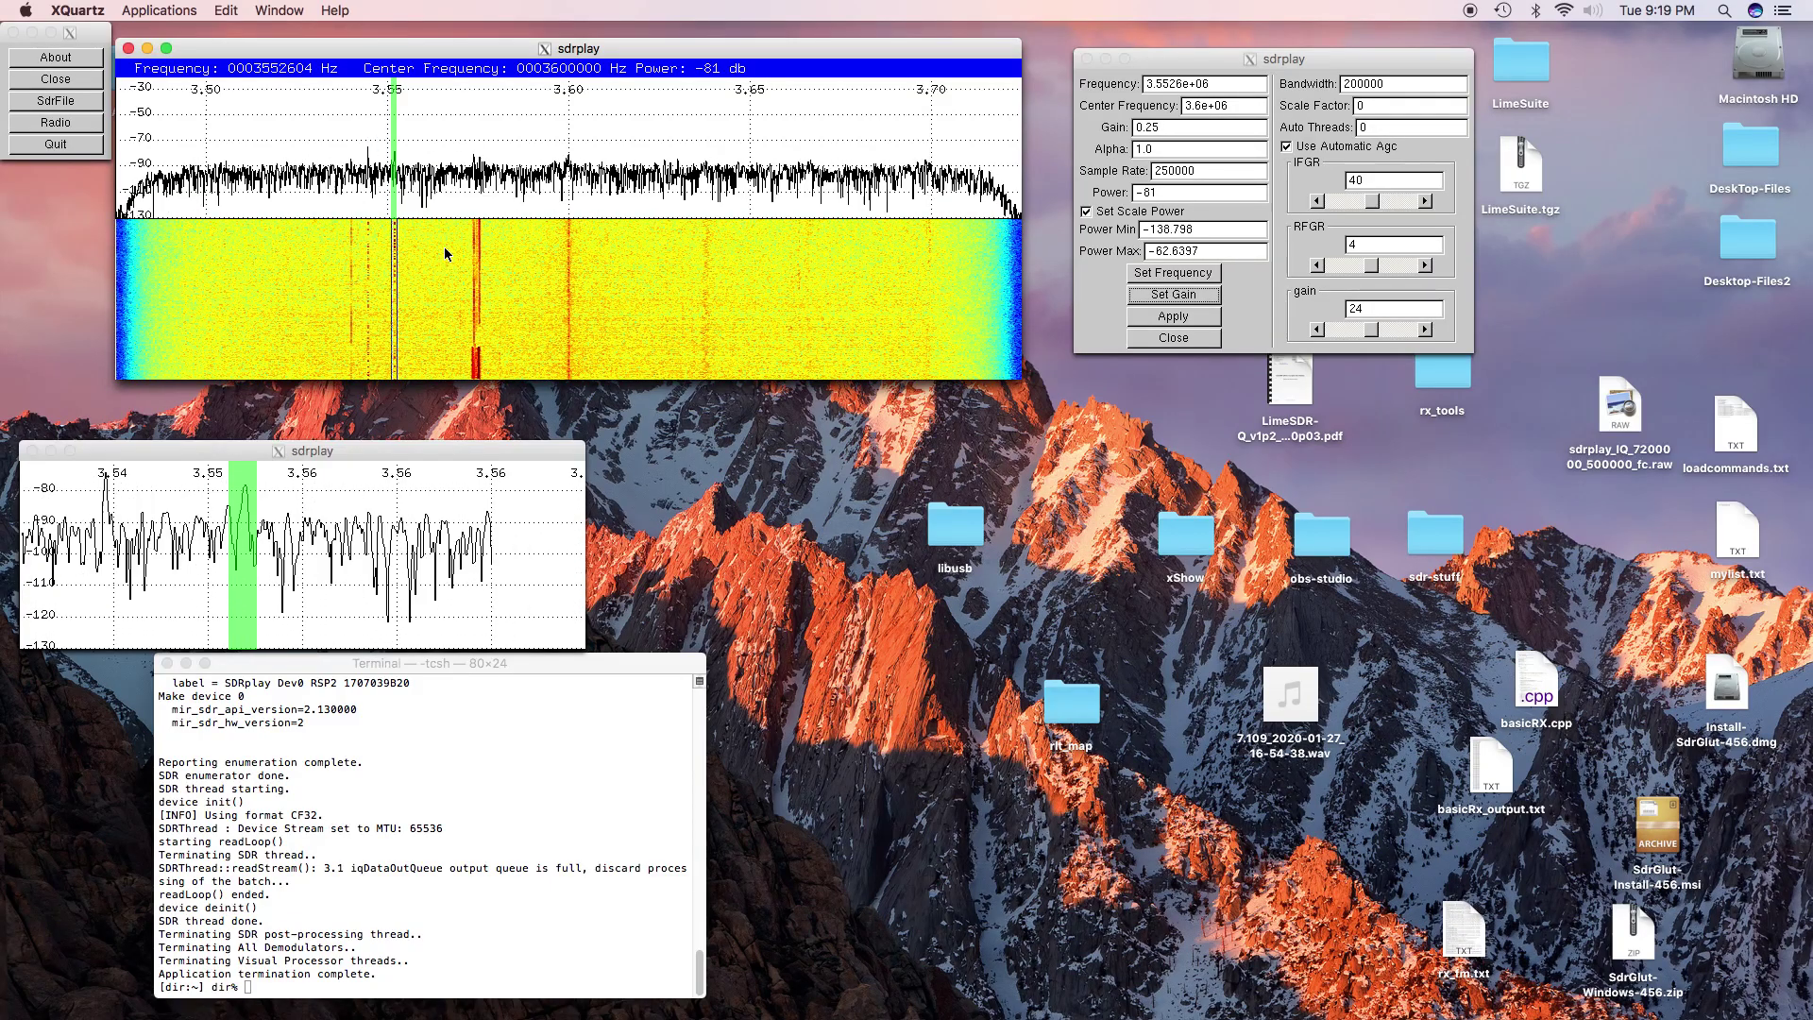
pyautogui.click(371, 242)
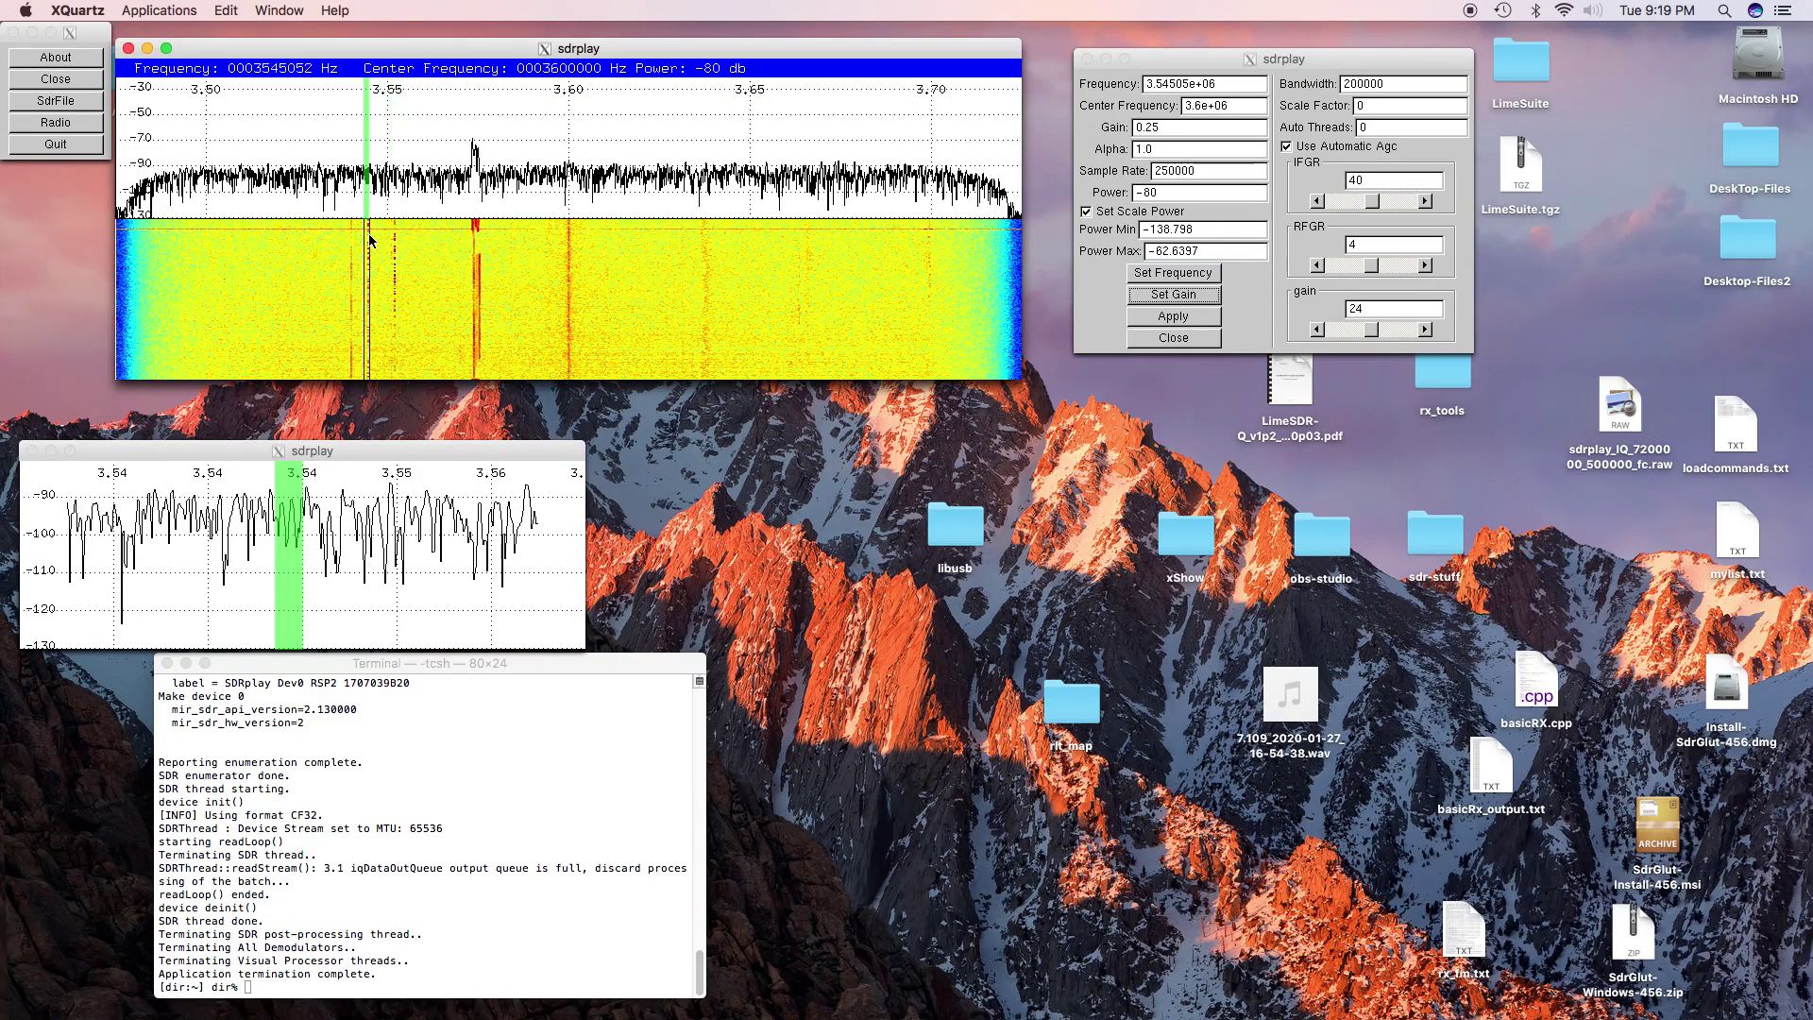
pyautogui.click(373, 243)
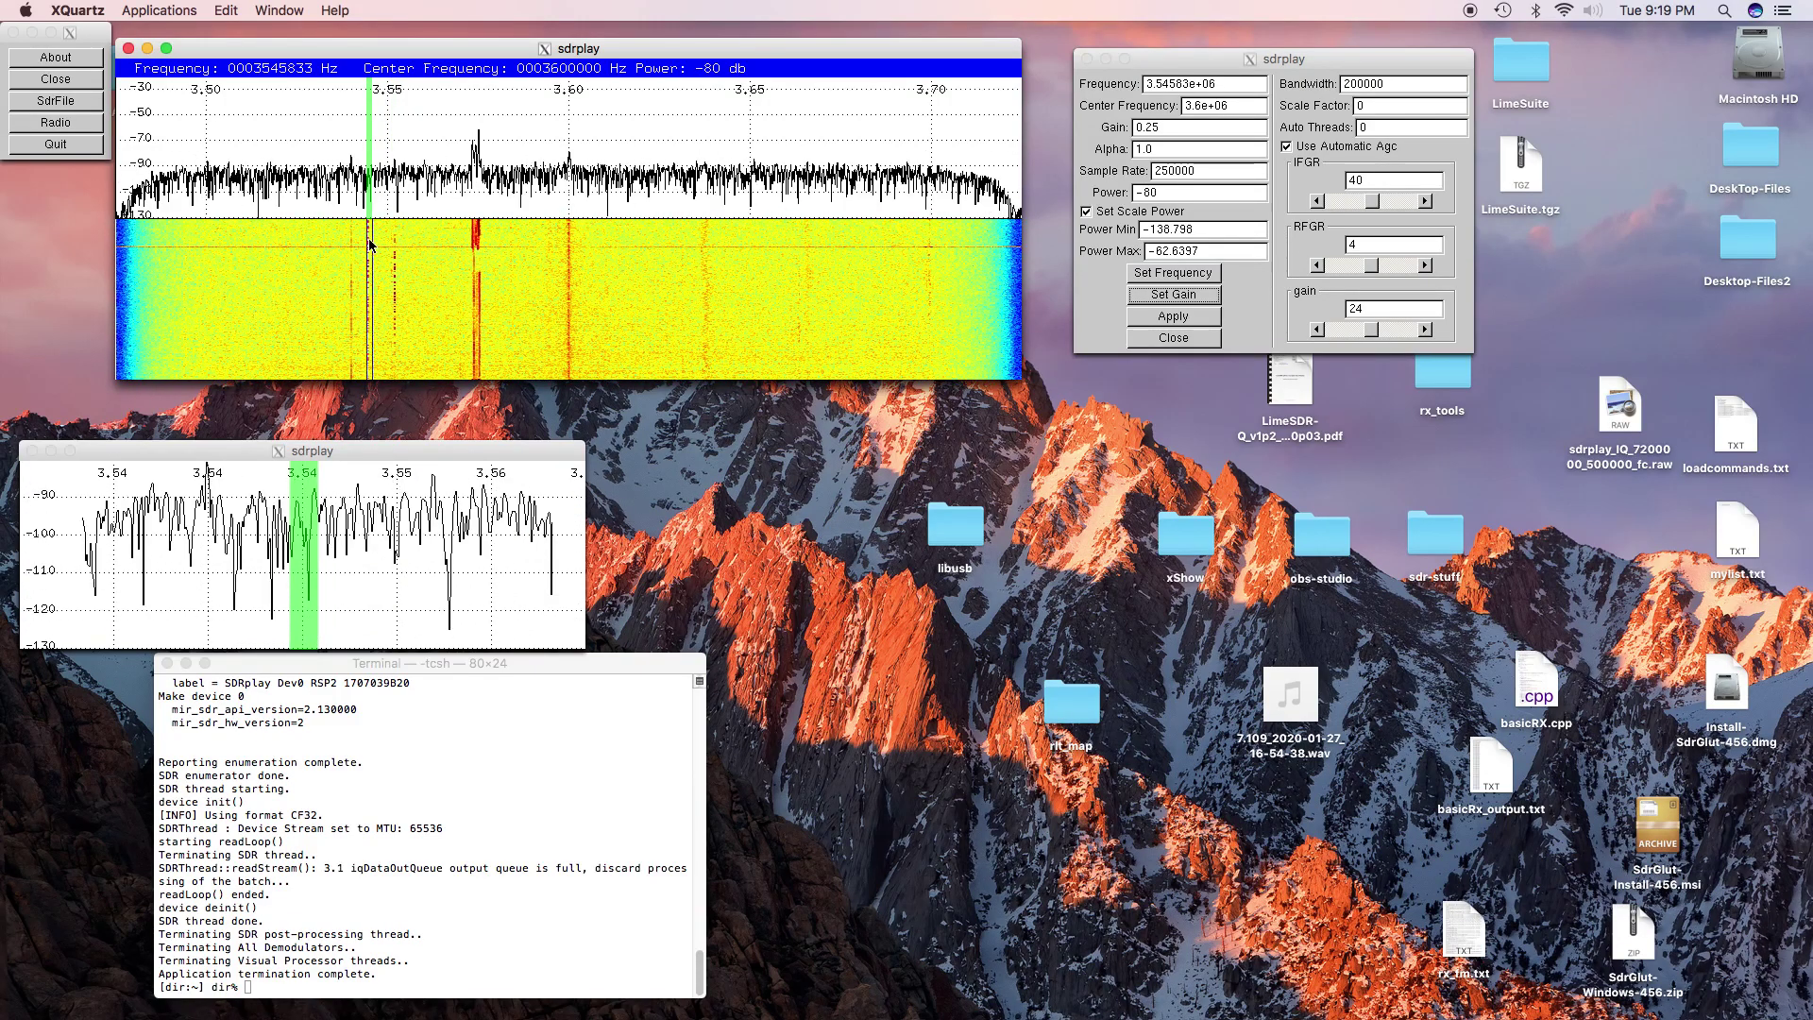
pyautogui.click(371, 247)
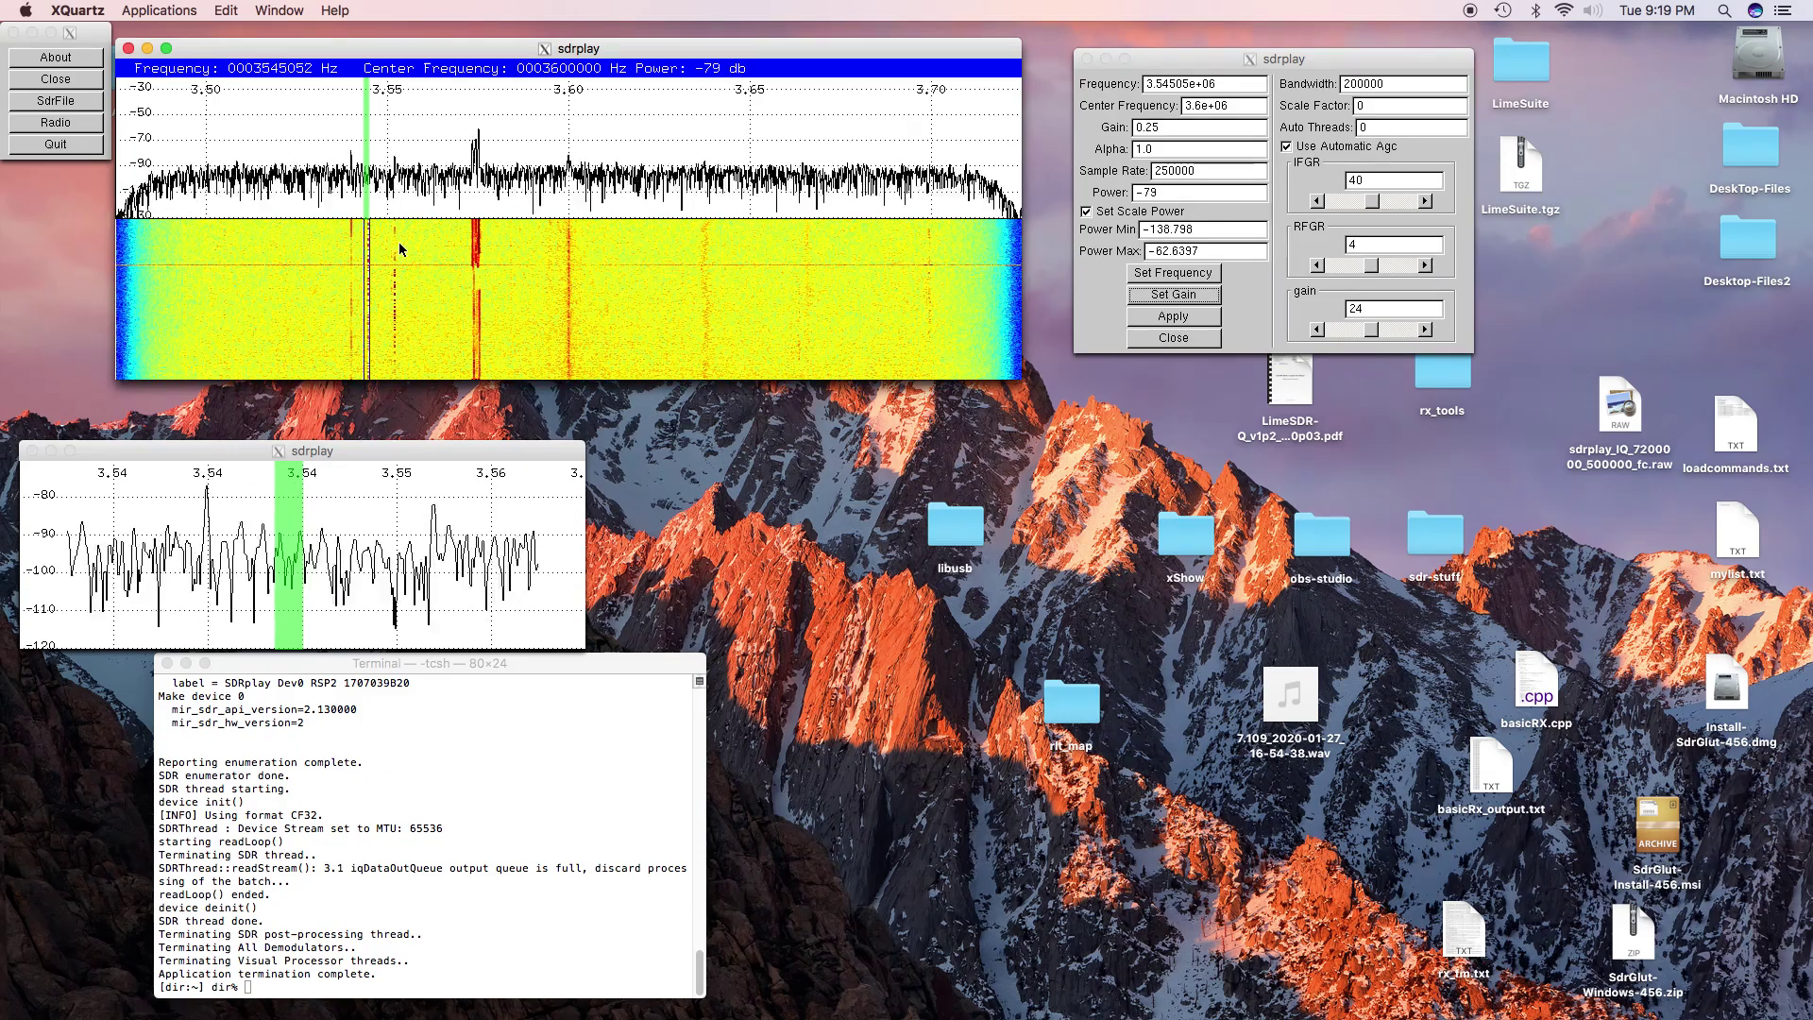